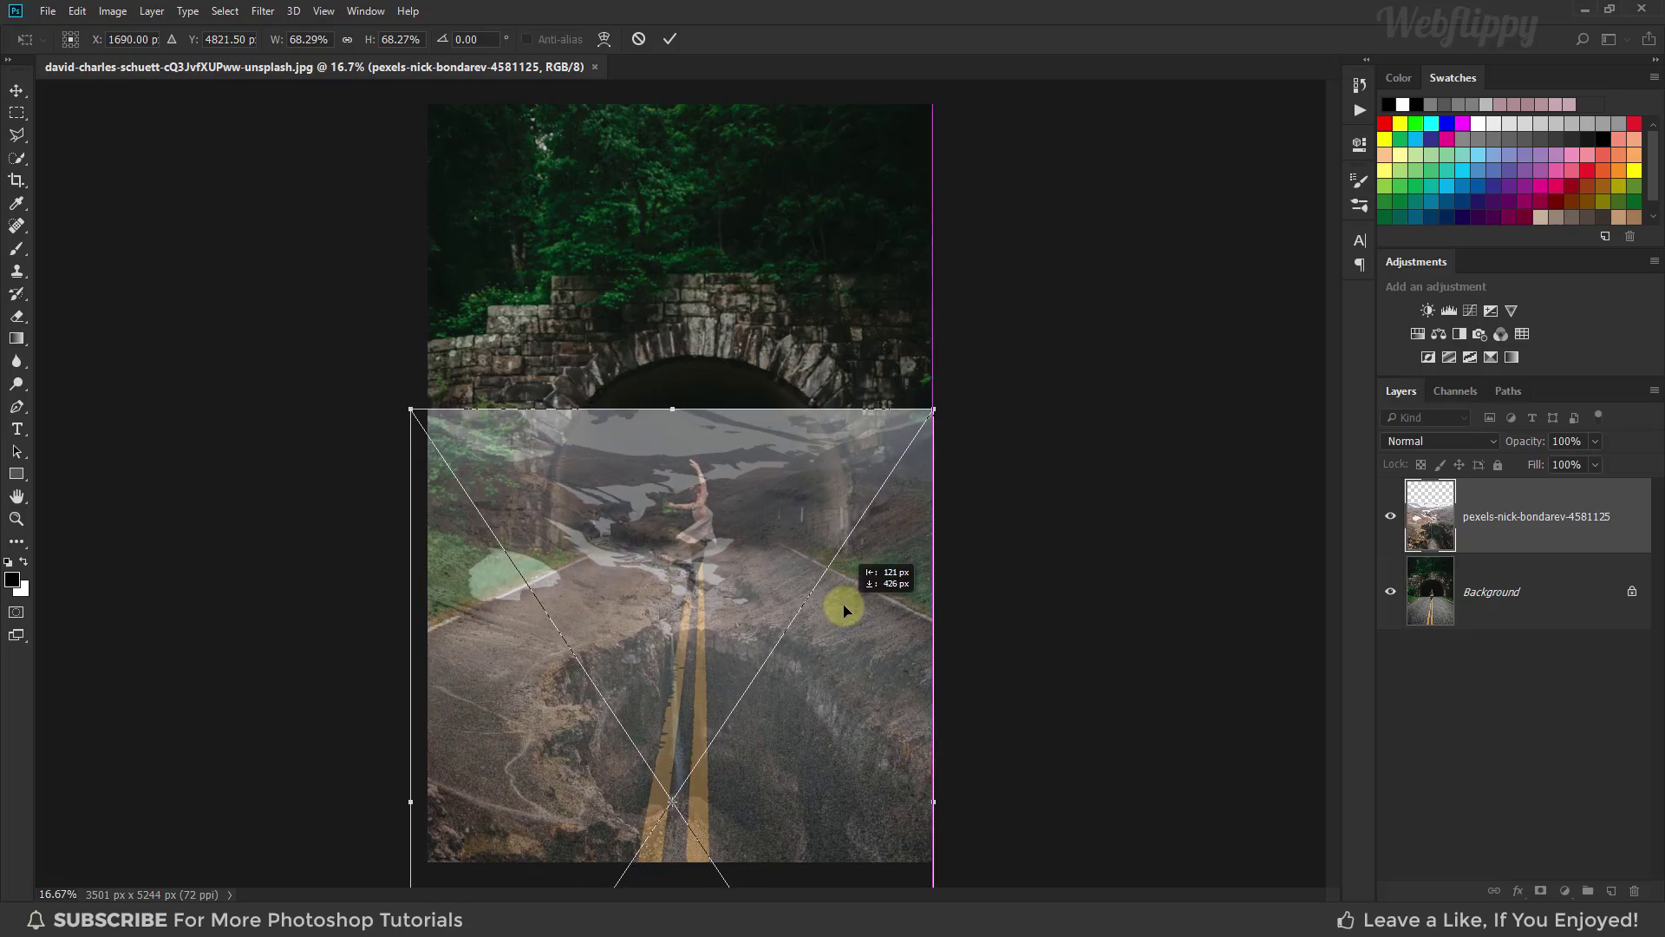
# Step: Commit the canyon photo's placement over the lower part of the road and set its layer opacity to 100%
pyautogui.click(667, 39)
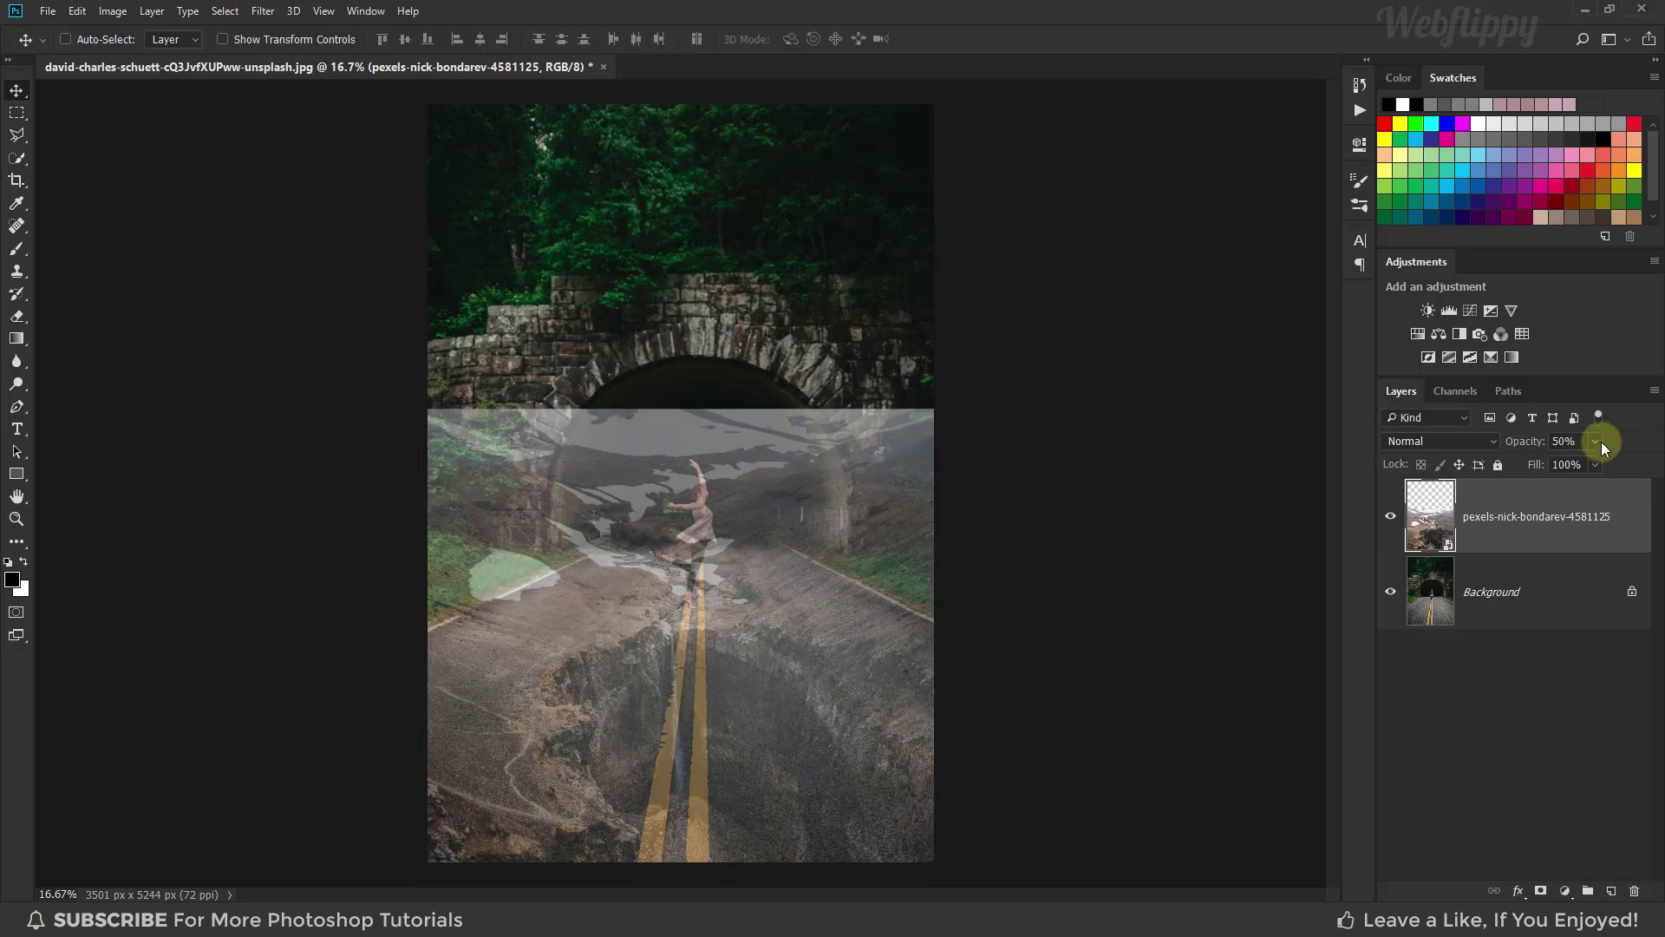
pyautogui.moveTo(1597, 468)
pyautogui.mouseDown()
pyautogui.moveTo(1630, 466)
pyautogui.moveTo(1619, 479)
pyautogui.mouseUp()
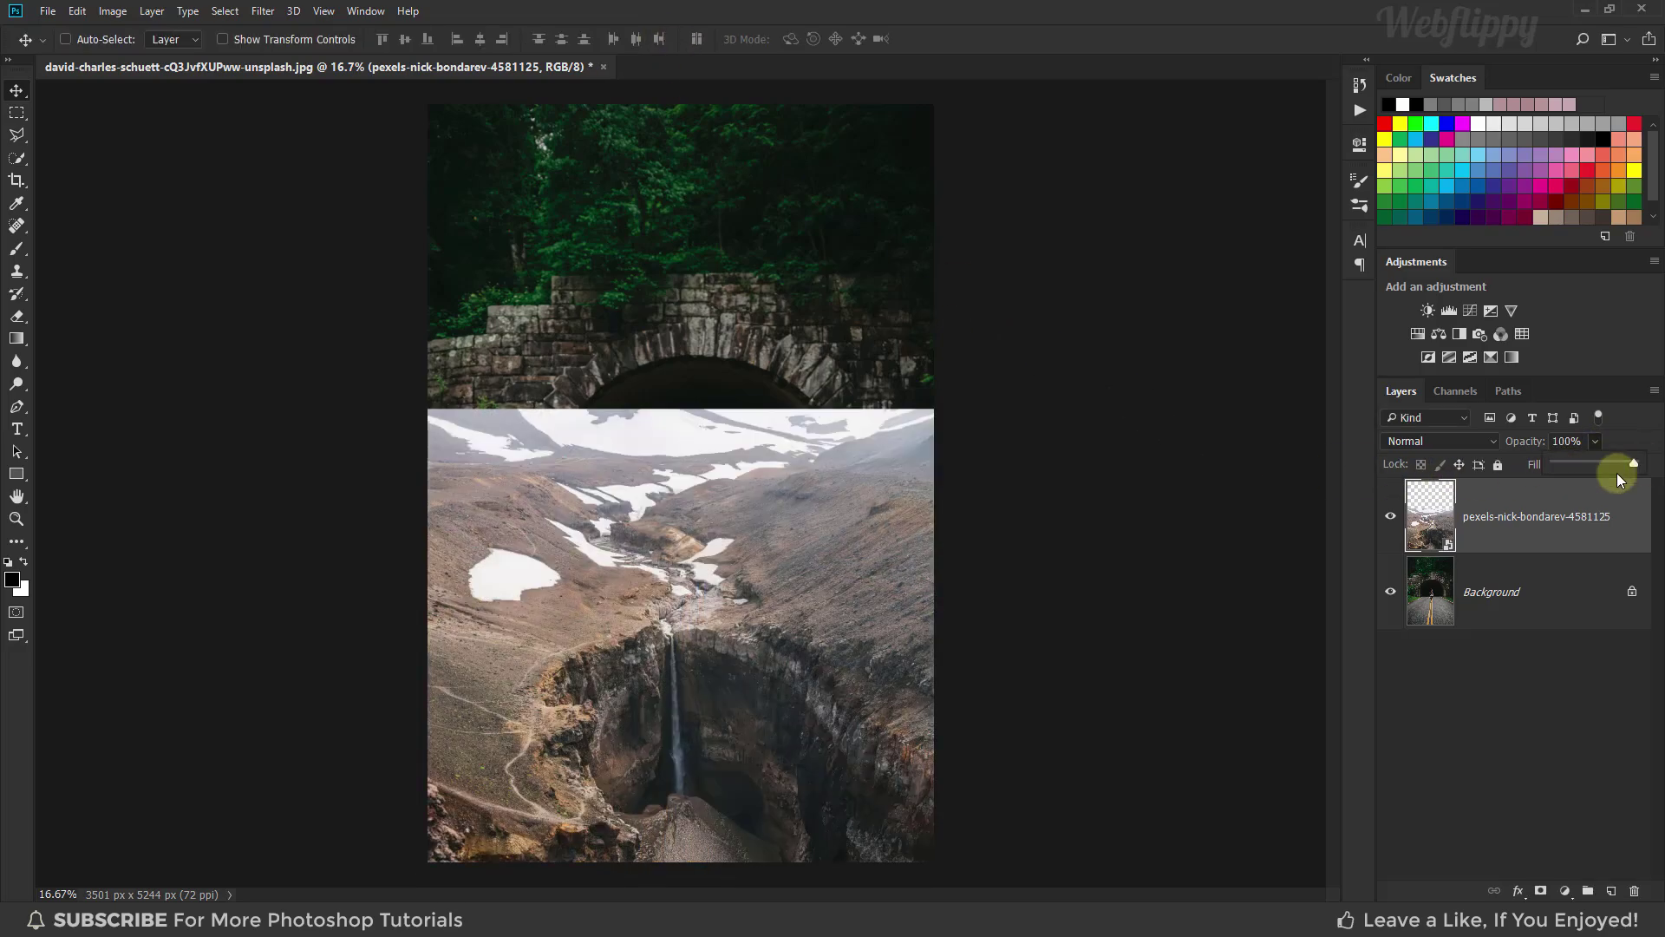
pyautogui.click(1392, 530)
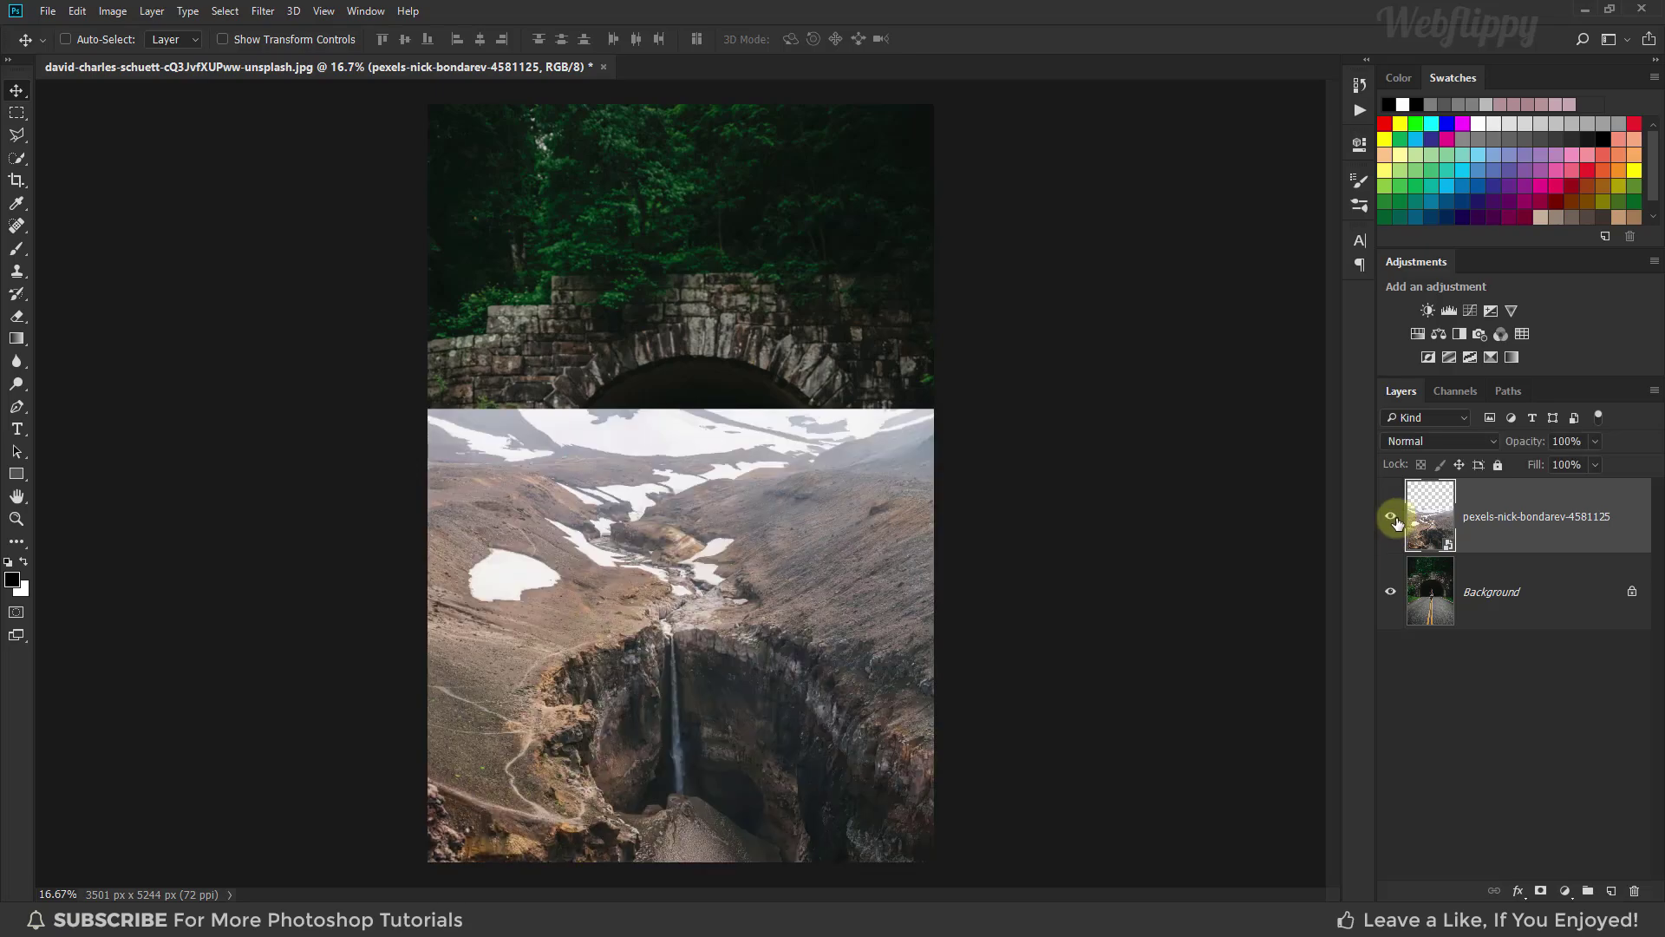
# Step: Add a layer mask to the canyon photo layer and prepare the Brush tool with black foreground and a Soft Round tip
pyautogui.click(1541, 891)
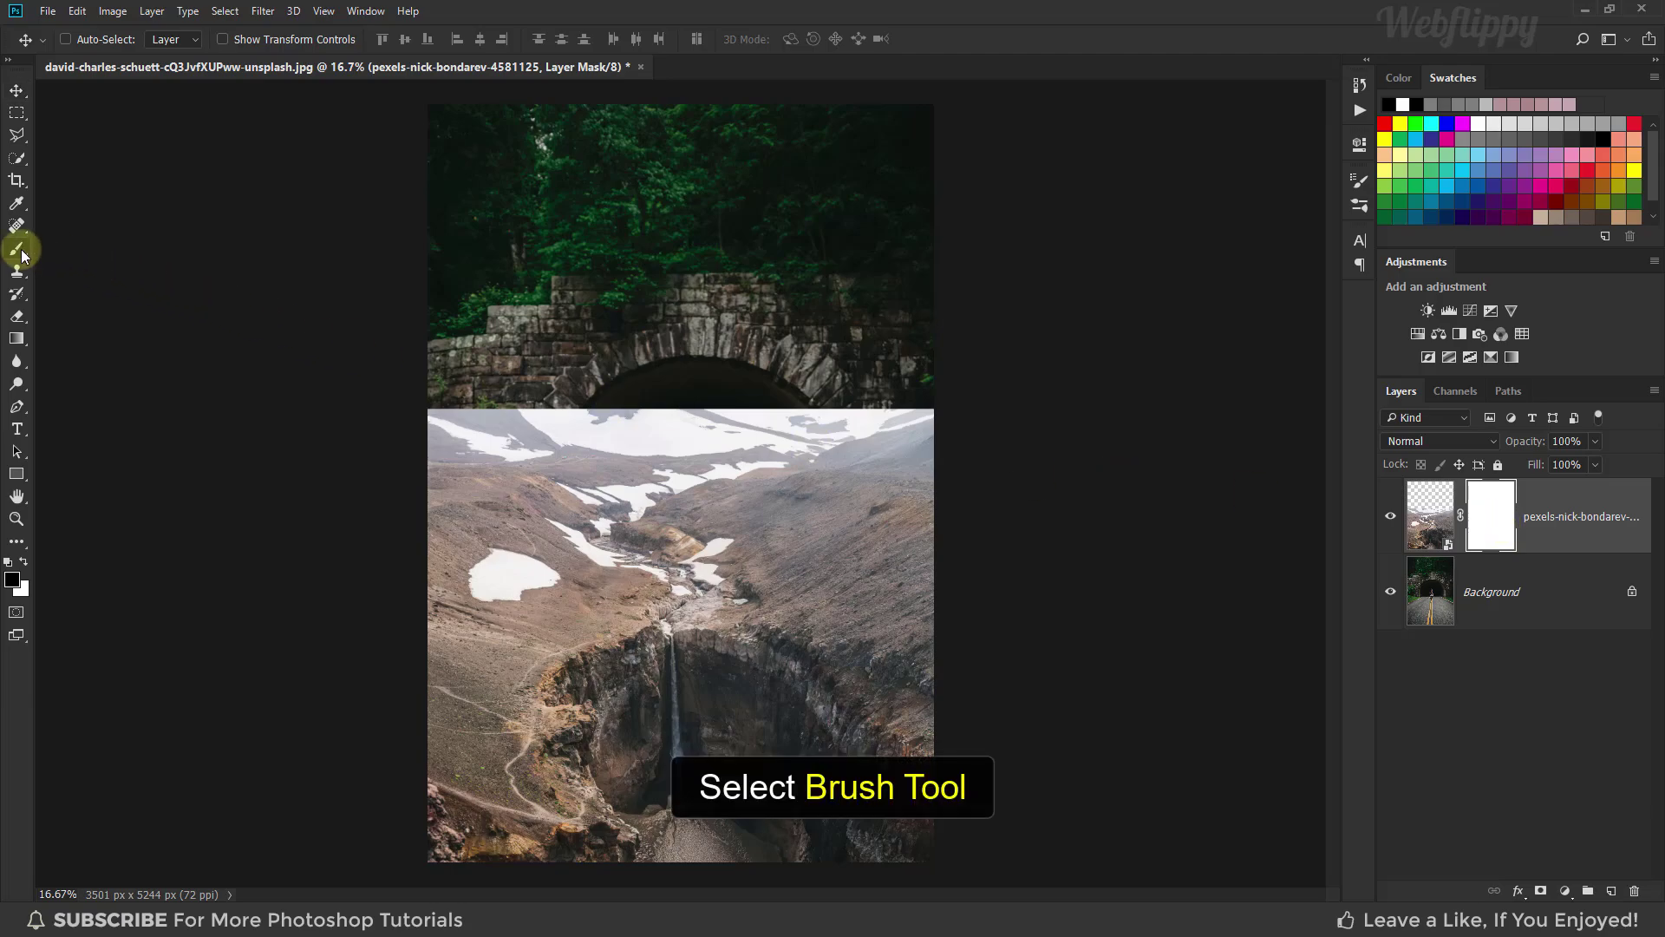
pyautogui.moveTo(20, 253); pyautogui.dragTo(70, 251)
pyautogui.click(70, 248)
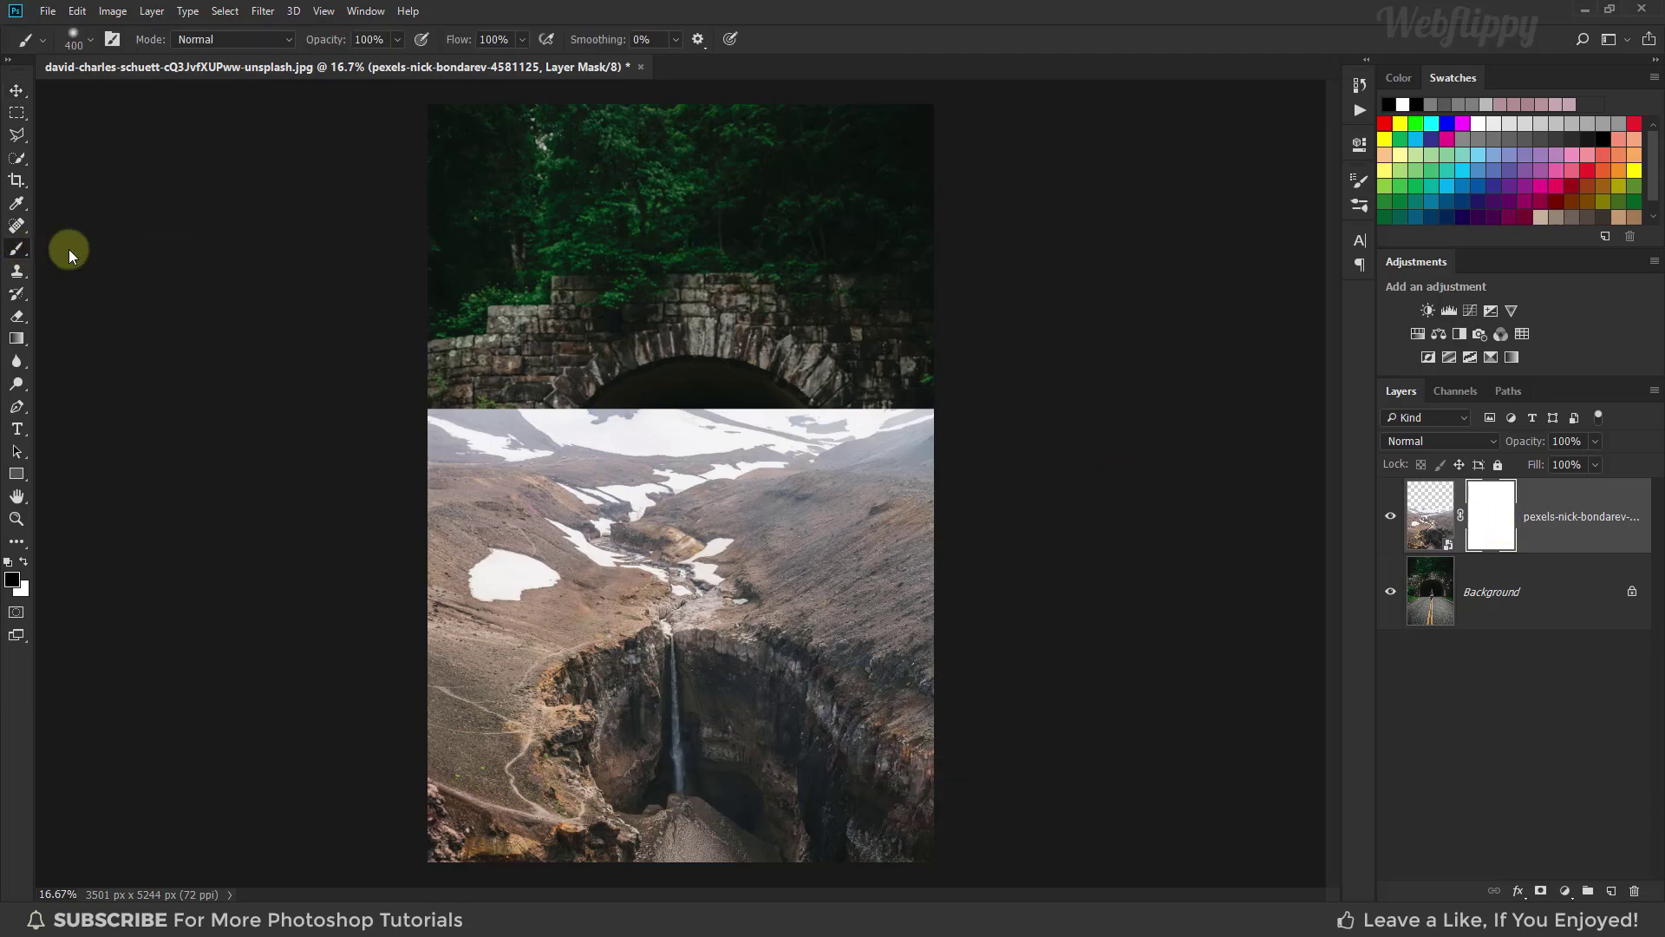
pyautogui.click(13, 581)
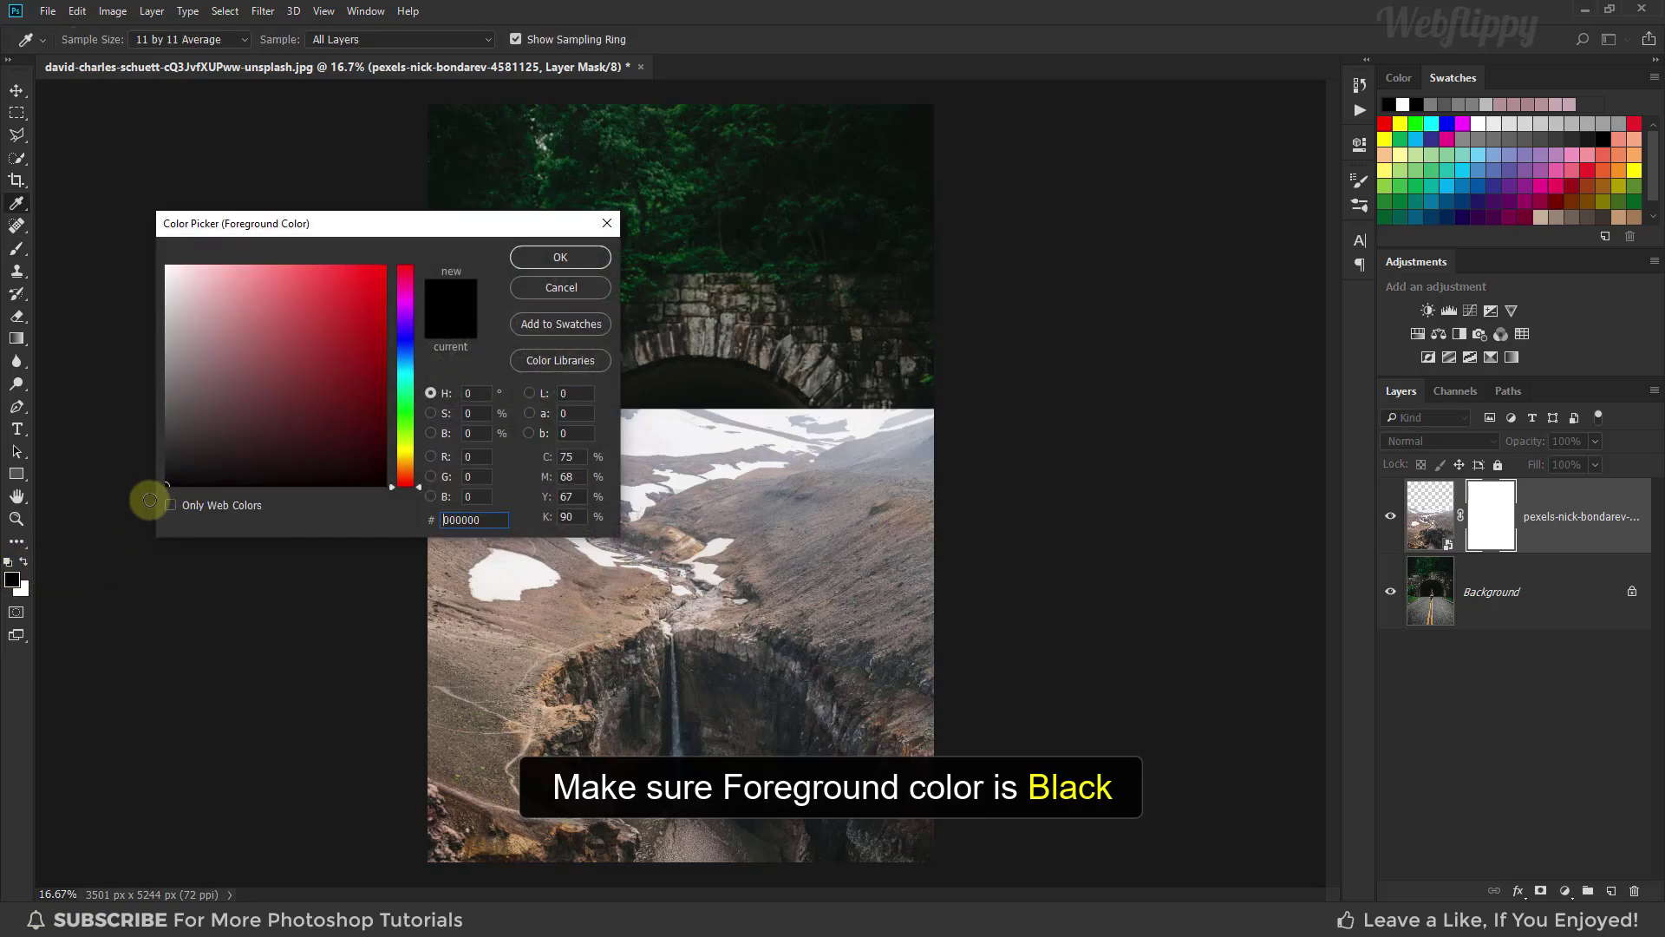
pyautogui.click(528, 263)
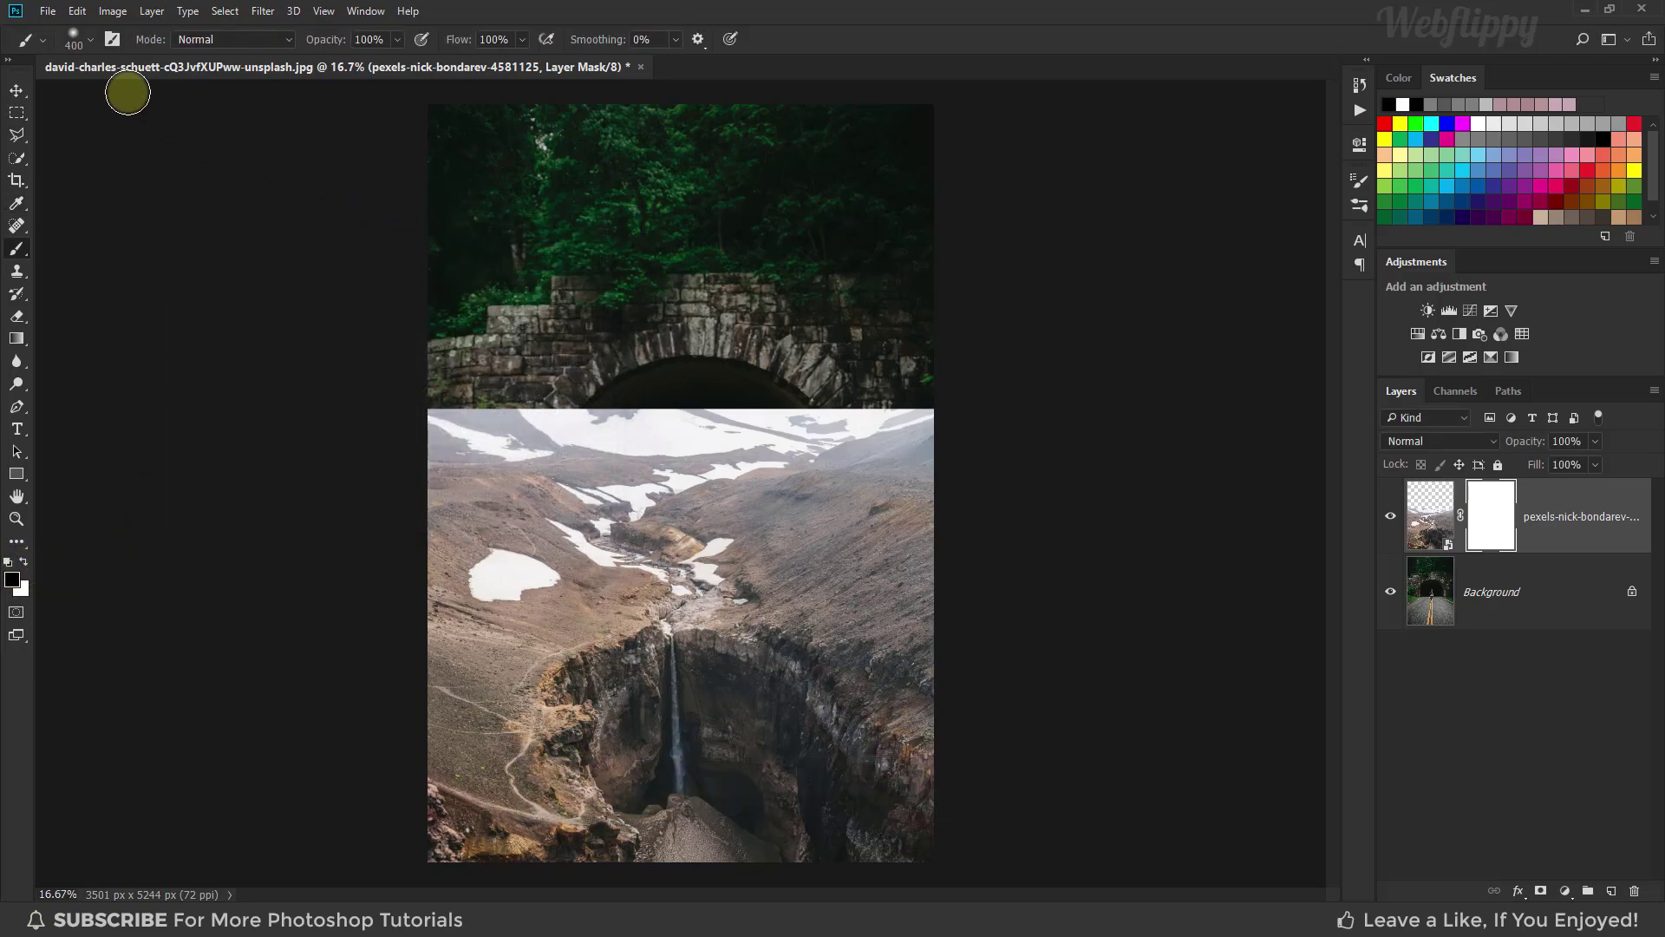
pyautogui.click(91, 41)
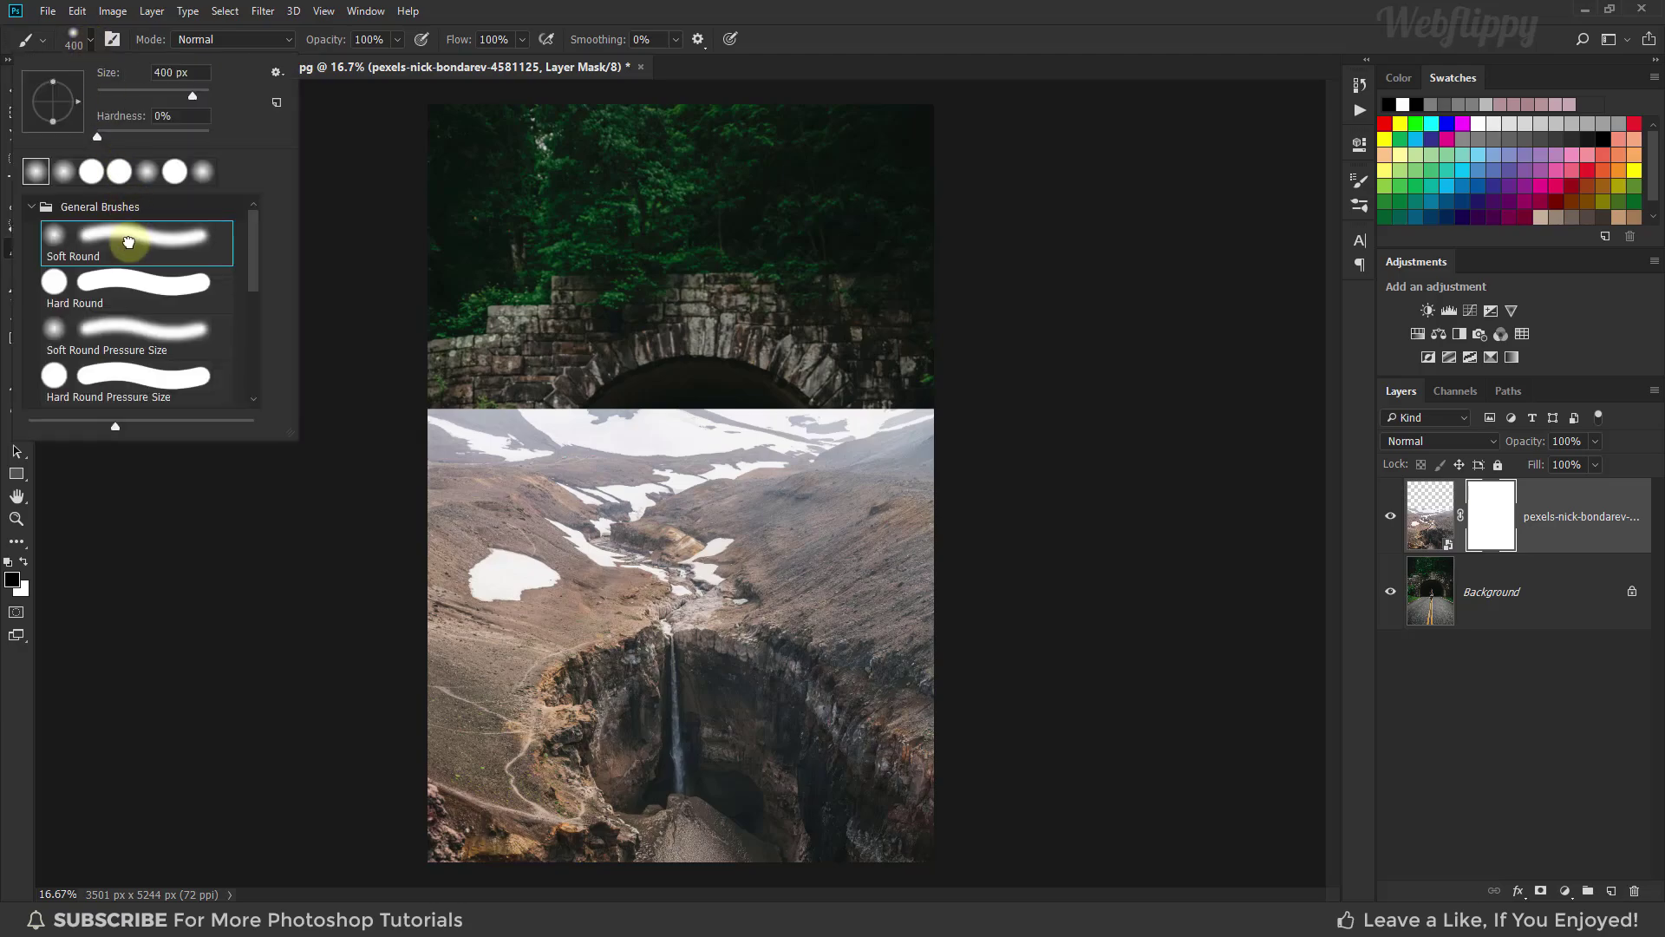
pyautogui.click(92, 41)
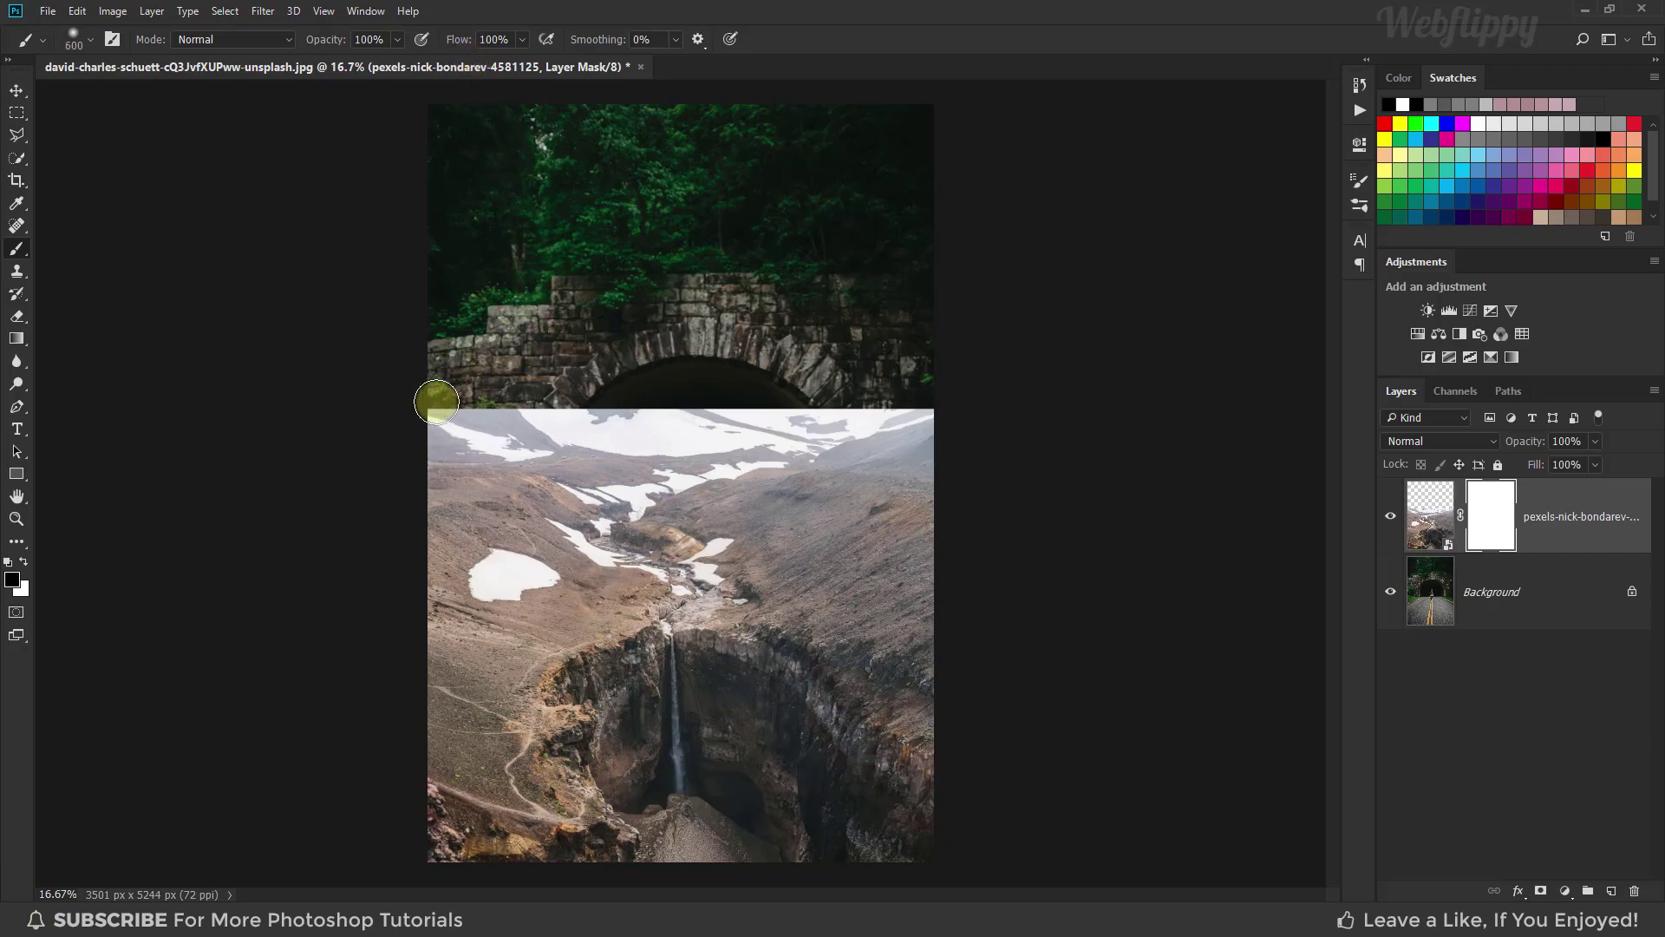
# Step: Paint black on the canyon layer's mask around the pit to bring back the tunnel, dancer and road
pyautogui.moveTo(427, 420)
pyautogui.mouseDown()
pyautogui.moveTo(976, 412)
pyautogui.moveTo(321, 469)
pyautogui.moveTo(872, 470)
pyautogui.moveTo(529, 495)
pyautogui.moveTo(401, 526)
pyautogui.moveTo(1065, 510)
pyautogui.moveTo(458, 552)
pyautogui.moveTo(672, 565)
pyautogui.moveTo(658, 572)
pyautogui.moveTo(987, 567)
pyautogui.moveTo(499, 583)
pyautogui.moveTo(618, 575)
pyautogui.moveTo(396, 673)
pyautogui.moveTo(454, 701)
pyautogui.moveTo(506, 629)
pyautogui.moveTo(478, 688)
pyautogui.moveTo(486, 743)
pyautogui.moveTo(466, 755)
pyautogui.moveTo(436, 739)
pyautogui.moveTo(500, 795)
pyautogui.moveTo(419, 821)
pyautogui.mouseUp()
pyautogui.press('[')
pyautogui.moveTo(766, 572)
pyautogui.mouseDown()
pyautogui.moveTo(646, 582)
pyautogui.moveTo(826, 608)
pyautogui.moveTo(959, 599)
pyautogui.moveTo(869, 613)
pyautogui.moveTo(936, 687)
pyautogui.mouseUp()
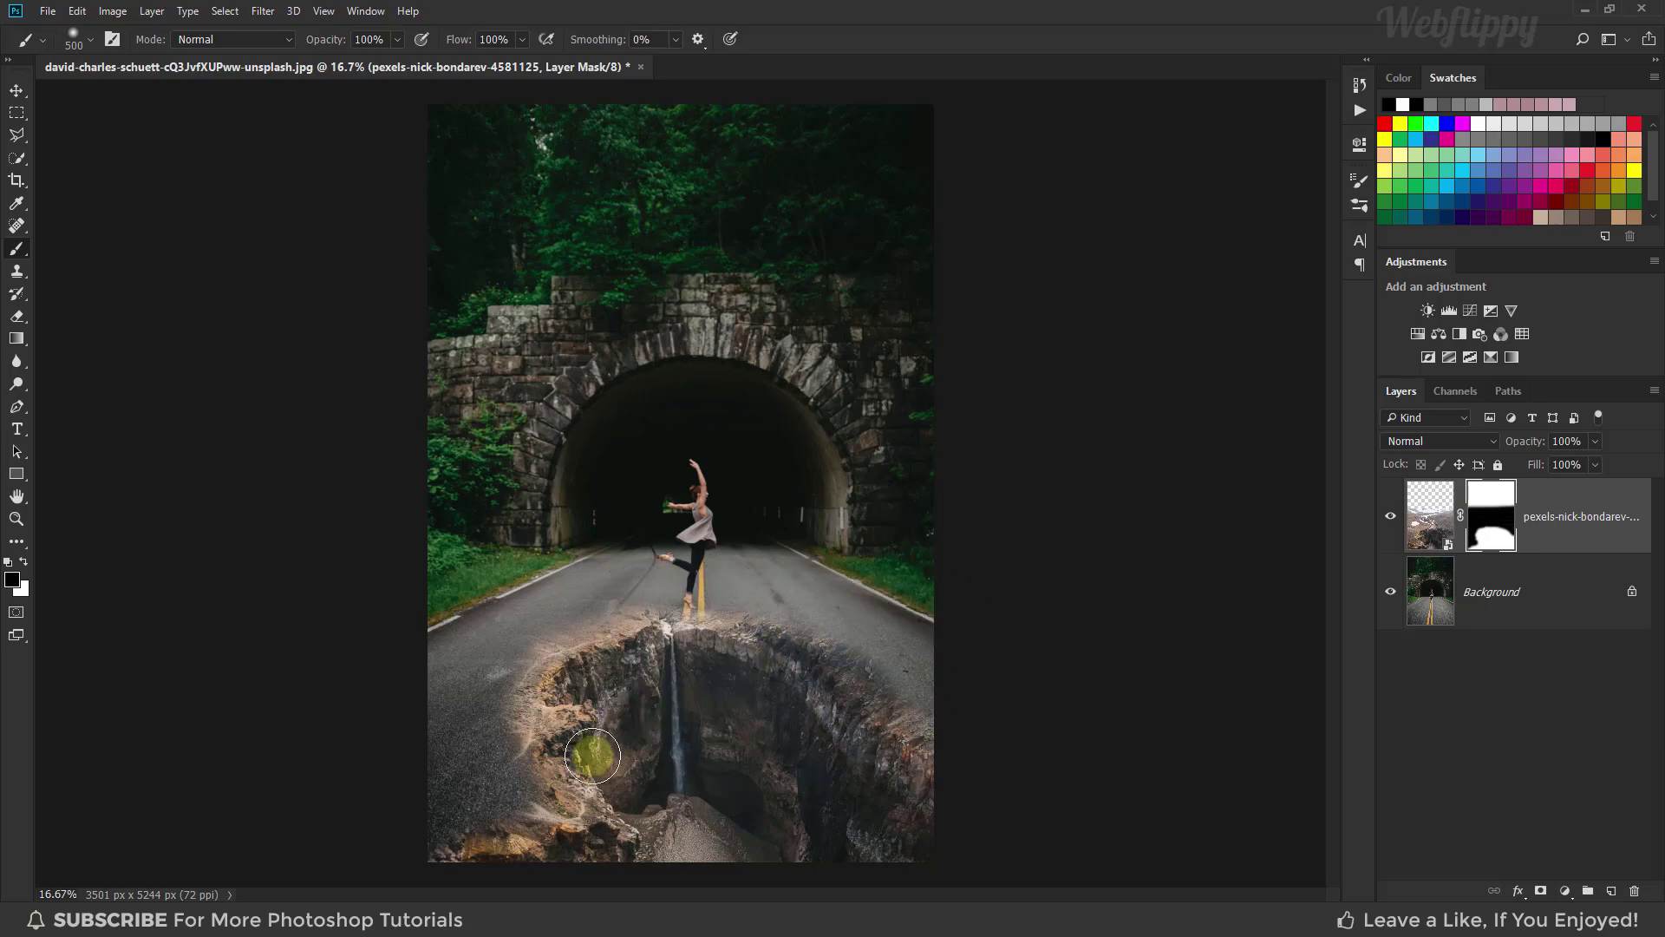
# Step: Refine the mask along the pit's left rim with a smaller black brush, removing leftover ground over the asphalt
pyautogui.scroll(2, 598, 755)
pyautogui.scroll(7, 713, 748)
pyautogui.moveTo(596, 682); pyautogui.dragTo(651, 476)
pyautogui.press('[')
pyautogui.press('[')
pyautogui.press('[')
pyautogui.press('[')
pyautogui.moveTo(178, 739)
pyautogui.mouseDown()
pyautogui.moveTo(93, 792)
pyautogui.moveTo(141, 809)
pyautogui.moveTo(229, 750)
pyautogui.moveTo(325, 731)
pyautogui.moveTo(368, 668)
pyautogui.moveTo(327, 546)
pyautogui.moveTo(377, 635)
pyautogui.moveTo(446, 584)
pyautogui.moveTo(387, 550)
pyautogui.moveTo(402, 536)
pyautogui.mouseUp()
pyautogui.moveTo(401, 536); pyautogui.dragTo(418, 770)
pyautogui.moveTo(420, 689)
pyautogui.mouseDown()
pyautogui.moveTo(444, 594)
pyautogui.moveTo(496, 509)
pyautogui.moveTo(454, 549)
pyautogui.moveTo(467, 567)
pyautogui.moveTo(593, 529)
pyautogui.moveTo(463, 559)
pyautogui.mouseUp()
# Step: Mask the leftover ground along the pit's upper rim near the dancer's feet with a fine black brush
pyautogui.press('[')
pyautogui.press('[')
pyautogui.press('[')
pyautogui.press('[')
pyautogui.press('[')
pyautogui.moveTo(464, 555)
pyautogui.mouseDown()
pyautogui.moveTo(516, 503)
pyautogui.moveTo(626, 529)
pyautogui.moveTo(654, 516)
pyautogui.moveTo(648, 539)
pyautogui.moveTo(765, 551)
pyautogui.moveTo(676, 506)
pyautogui.moveTo(796, 531)
pyautogui.mouseUp()
pyautogui.press(']')
pyautogui.moveTo(790, 541)
pyautogui.mouseDown()
pyautogui.moveTo(626, 534)
pyautogui.moveTo(705, 516)
pyautogui.mouseUp()
# Step: Enlarge the brush to 175 px and mask the remaining ground along the pit's right rim
pyautogui.press(']')
pyautogui.press(']')
pyautogui.press(']')
pyautogui.moveTo(705, 517)
pyautogui.mouseDown()
pyautogui.moveTo(706, 550)
pyautogui.moveTo(829, 610)
pyautogui.moveTo(925, 621)
pyautogui.mouseUp()
pyautogui.moveTo(926, 621)
pyautogui.mouseDown()
pyautogui.moveTo(717, 543)
pyautogui.moveTo(772, 564)
pyautogui.mouseUp()
pyautogui.moveTo(803, 587)
pyautogui.mouseDown()
pyautogui.moveTo(704, 530)
pyautogui.moveTo(899, 633)
pyautogui.mouseUp()
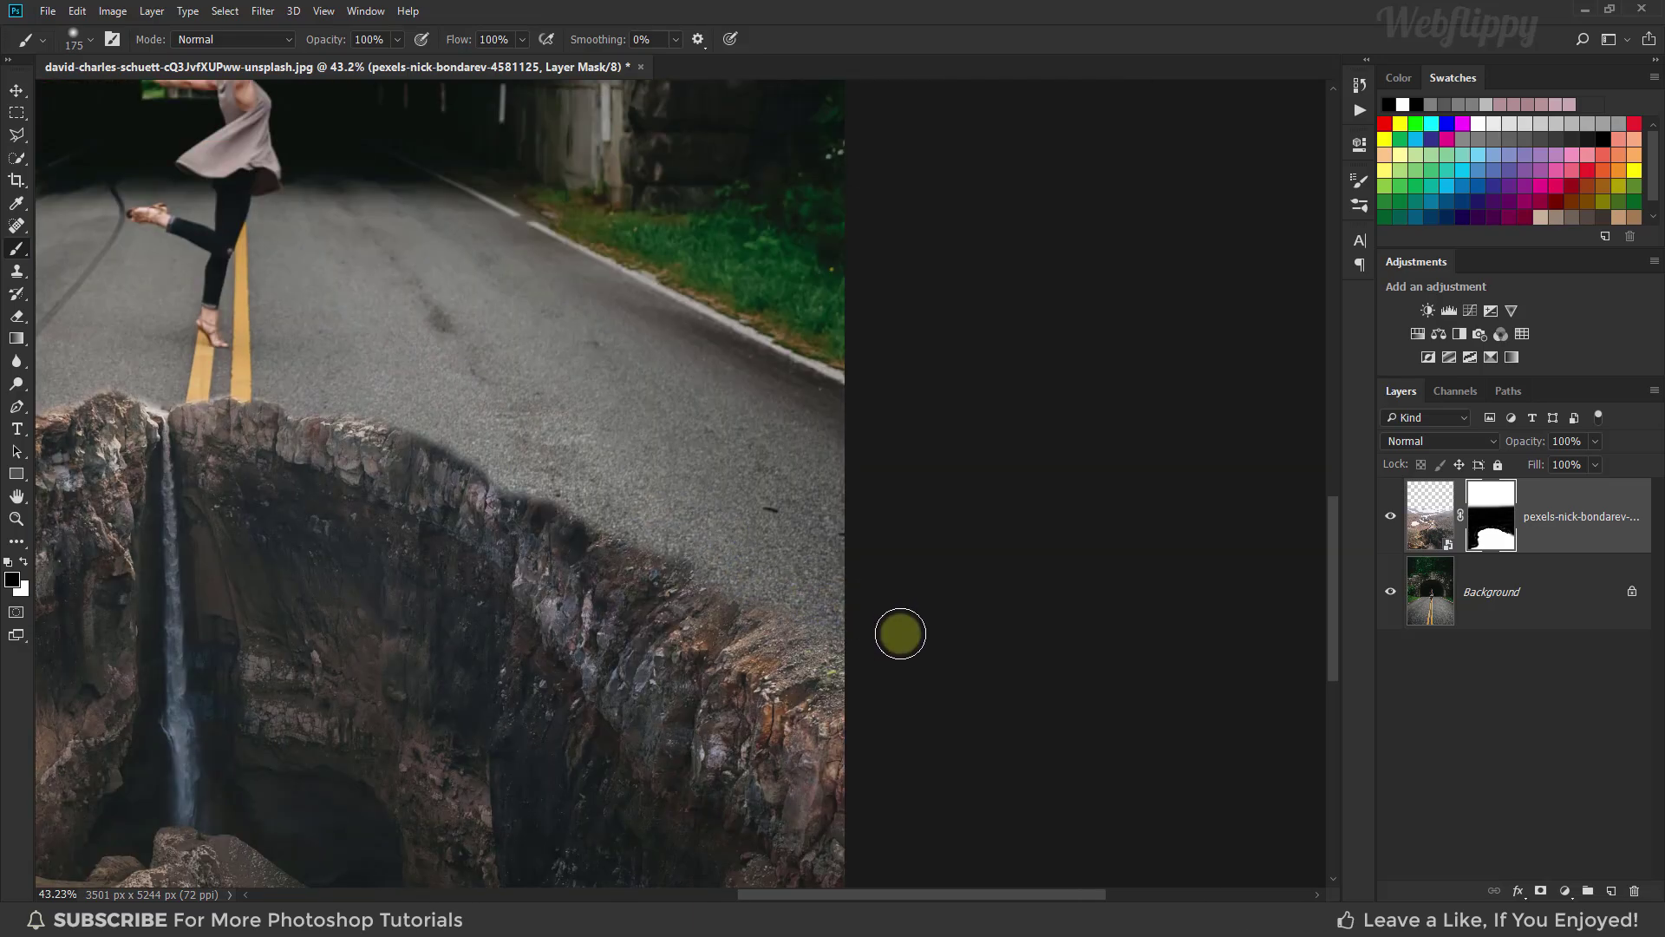
# Step: Add a blank layer above the canyon photo layer and clip it to that layer
pyautogui.moveTo(492, 525); pyautogui.dragTo(913, 550)
pyautogui.moveTo(706, 584); pyautogui.dragTo(747, 457)
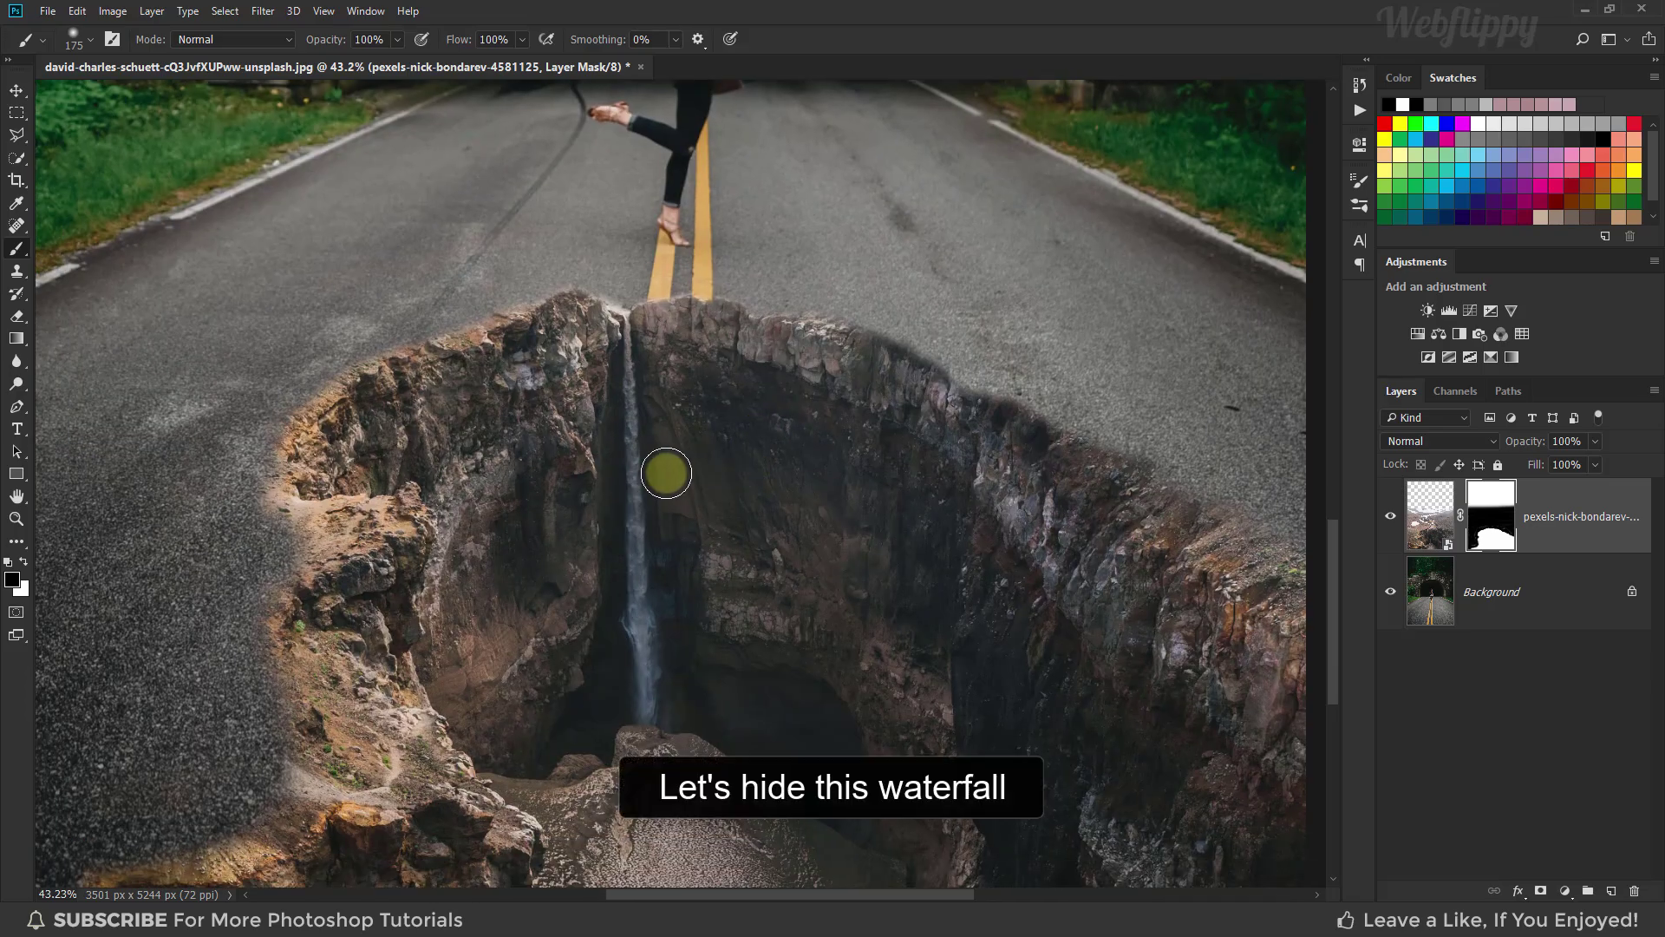
pyautogui.moveTo(626, 379); pyautogui.dragTo(650, 508)
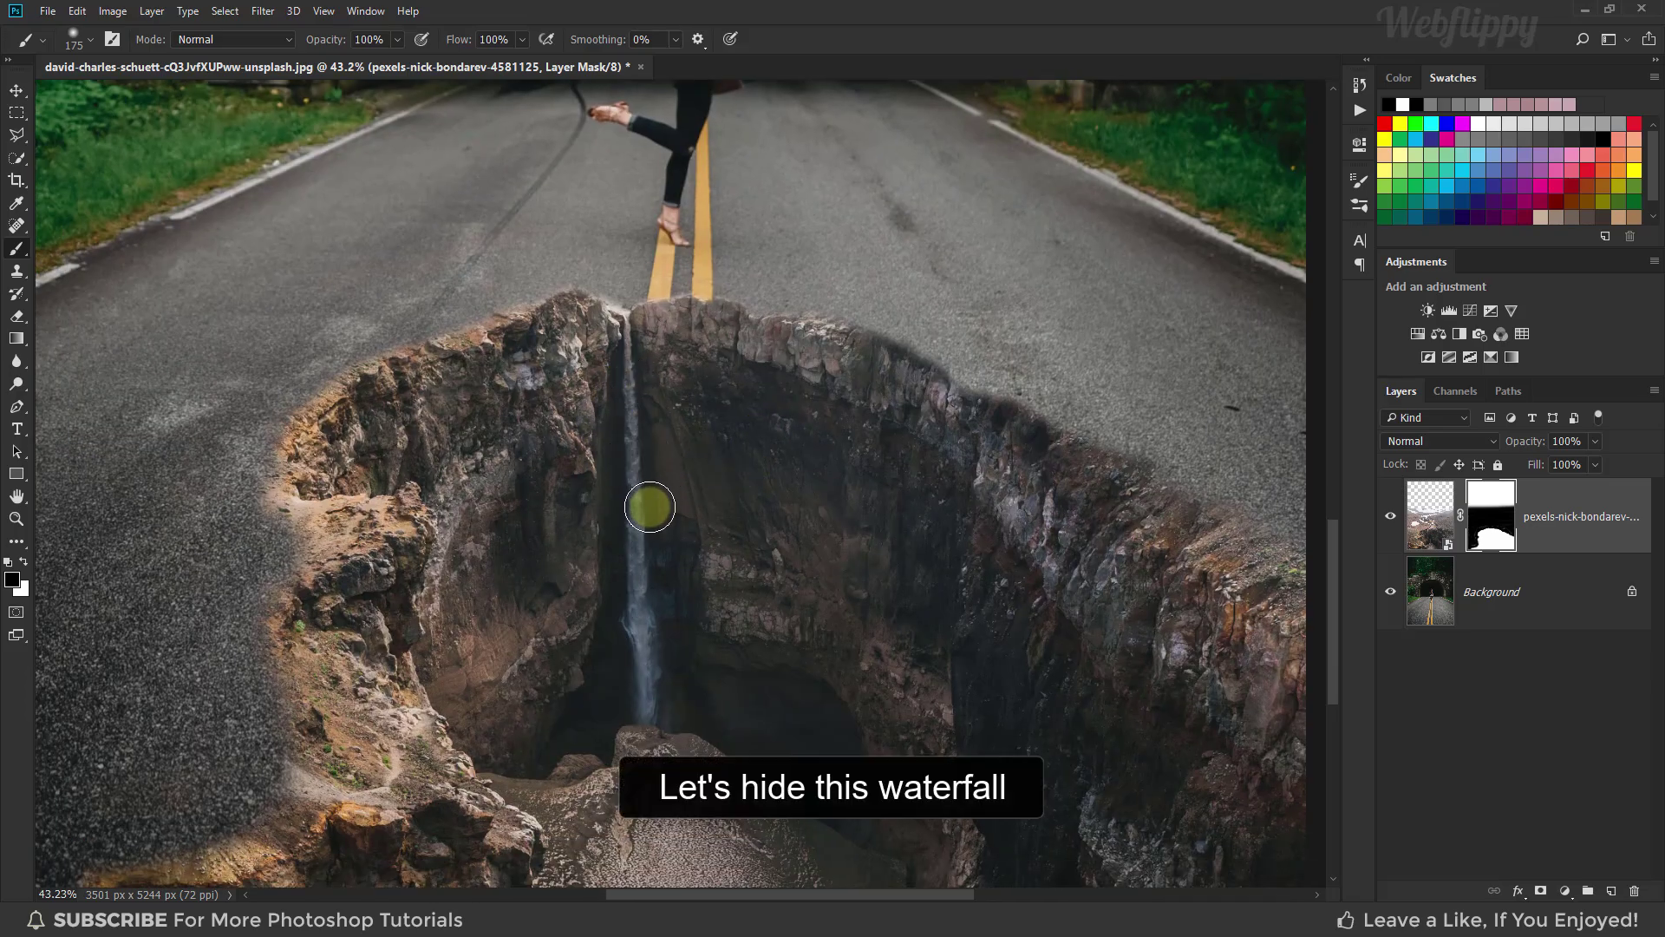
pyautogui.click(1579, 517)
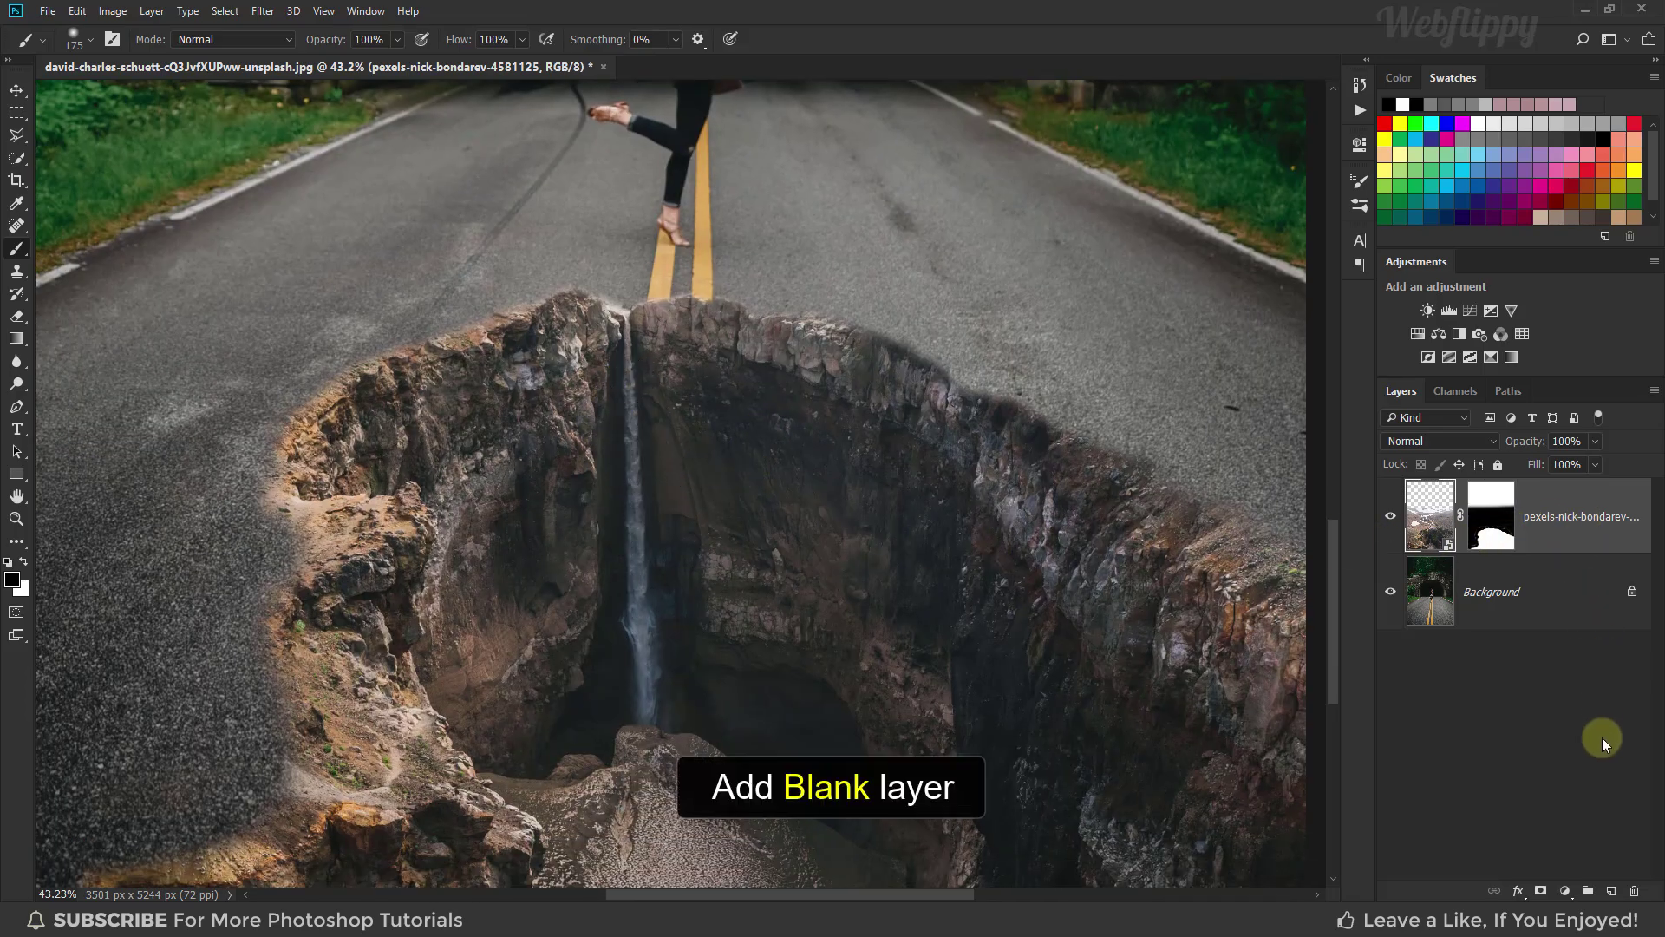
pyautogui.click(1610, 891)
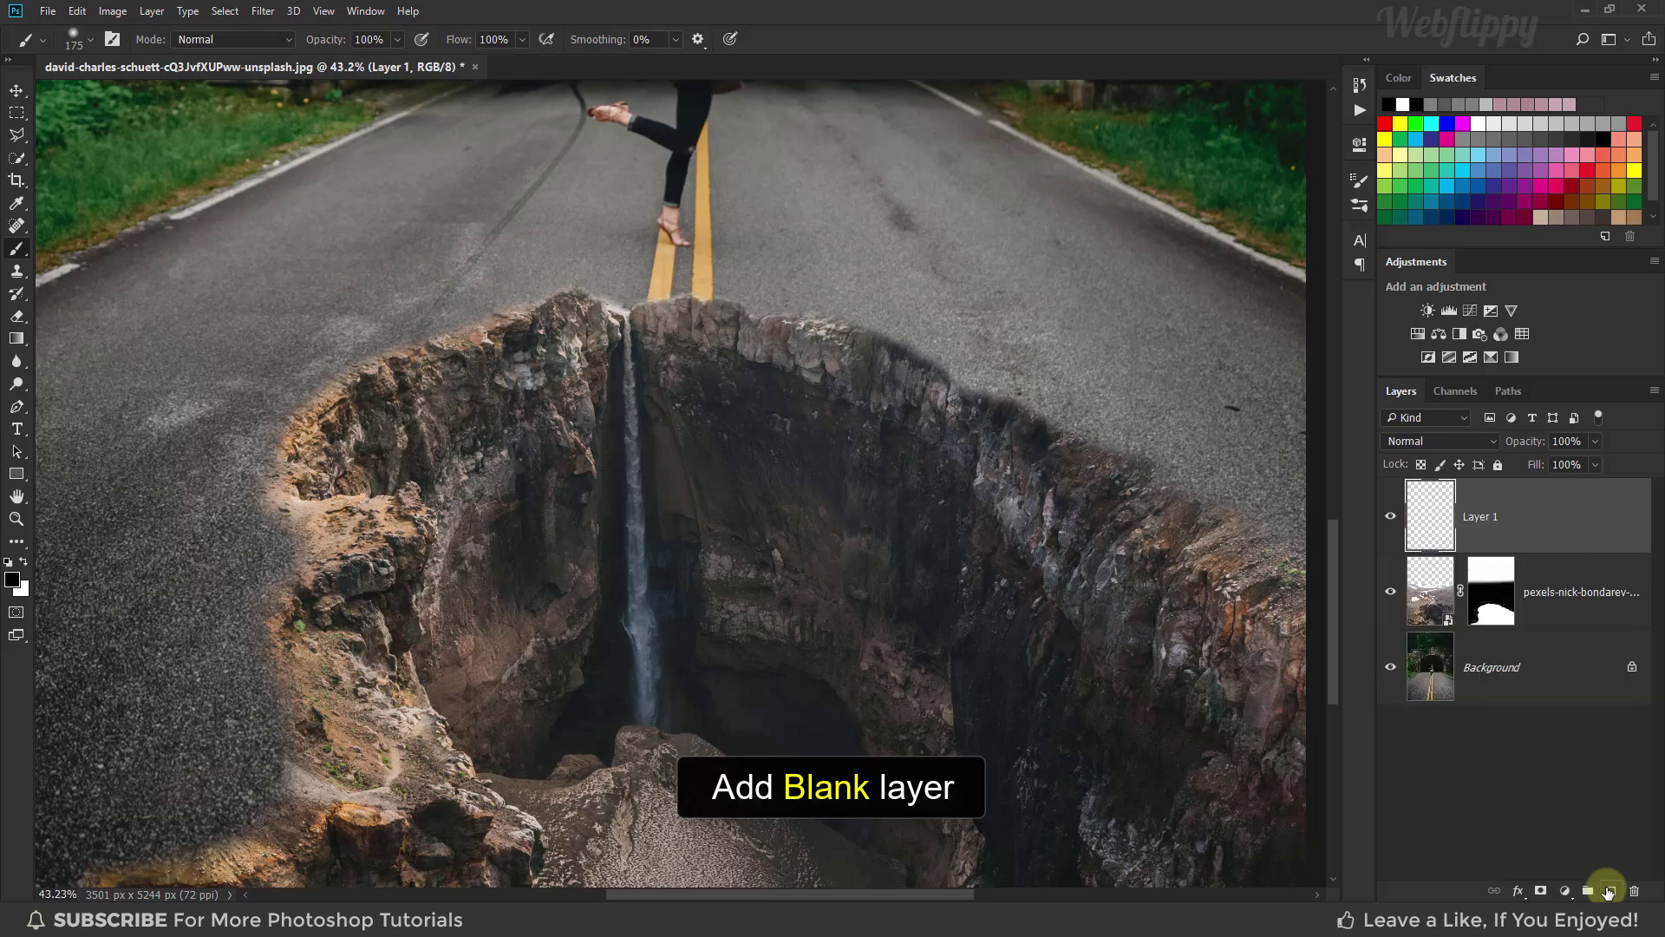
pyautogui.rightClick(1562, 516)
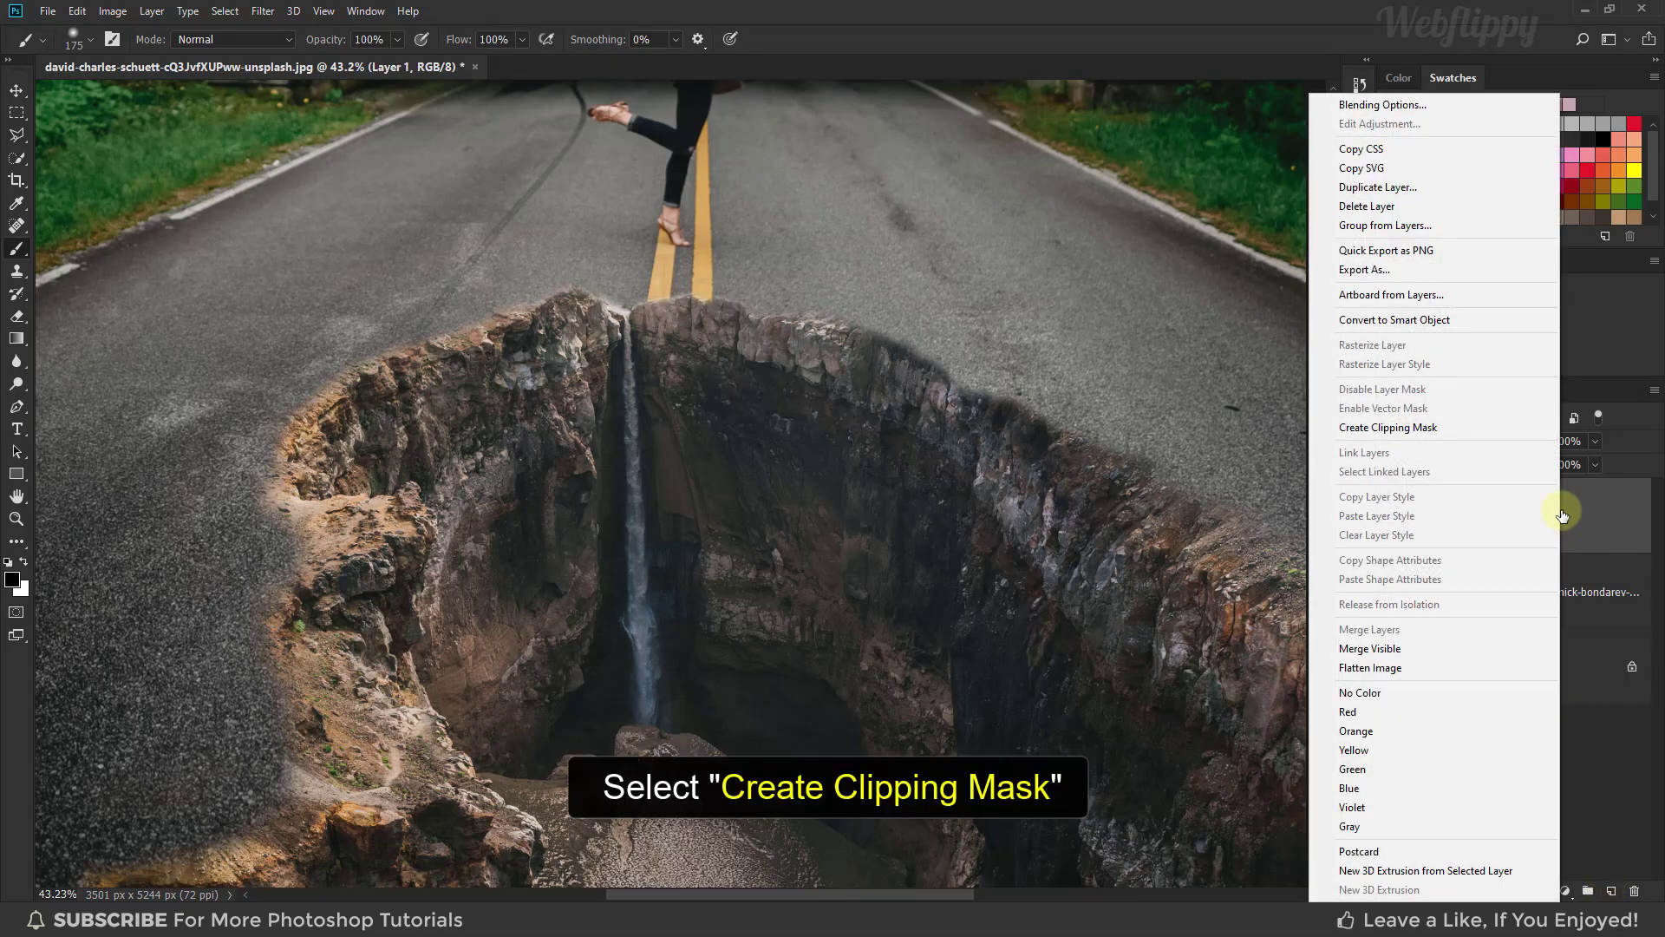
pyautogui.click(1444, 425)
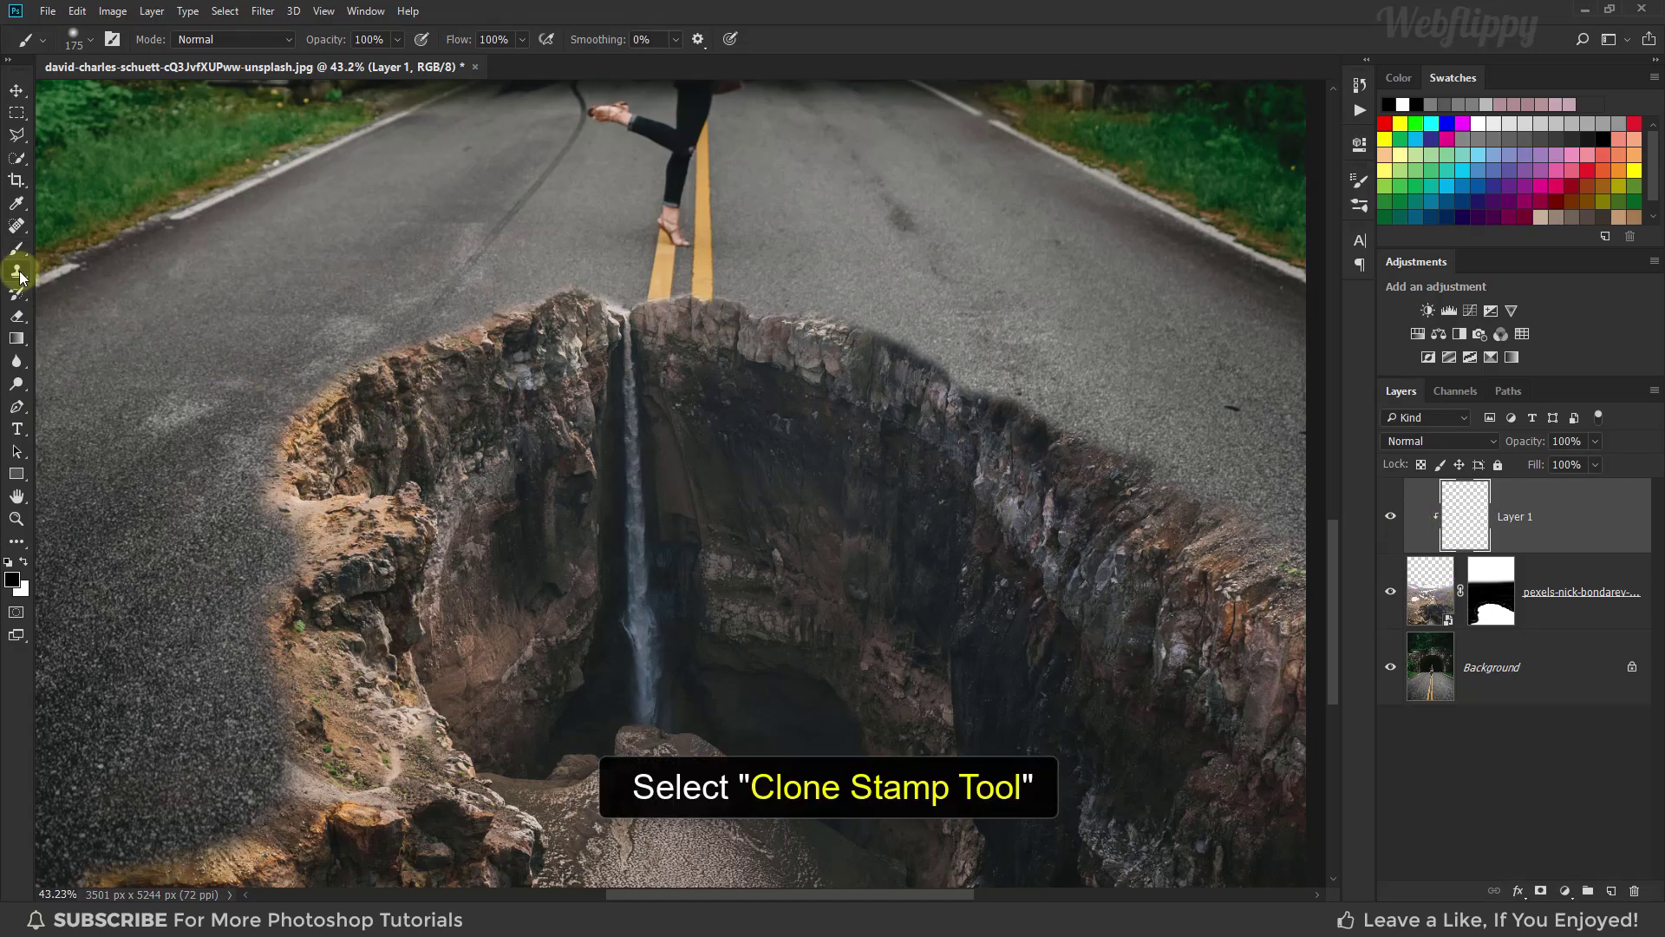
# Step: Set up the Clone Stamp tool with an 80 px Soft Round brush, sampling Current & Below
pyautogui.moveTo(19, 274); pyautogui.dragTo(72, 275)
pyautogui.click(72, 273)
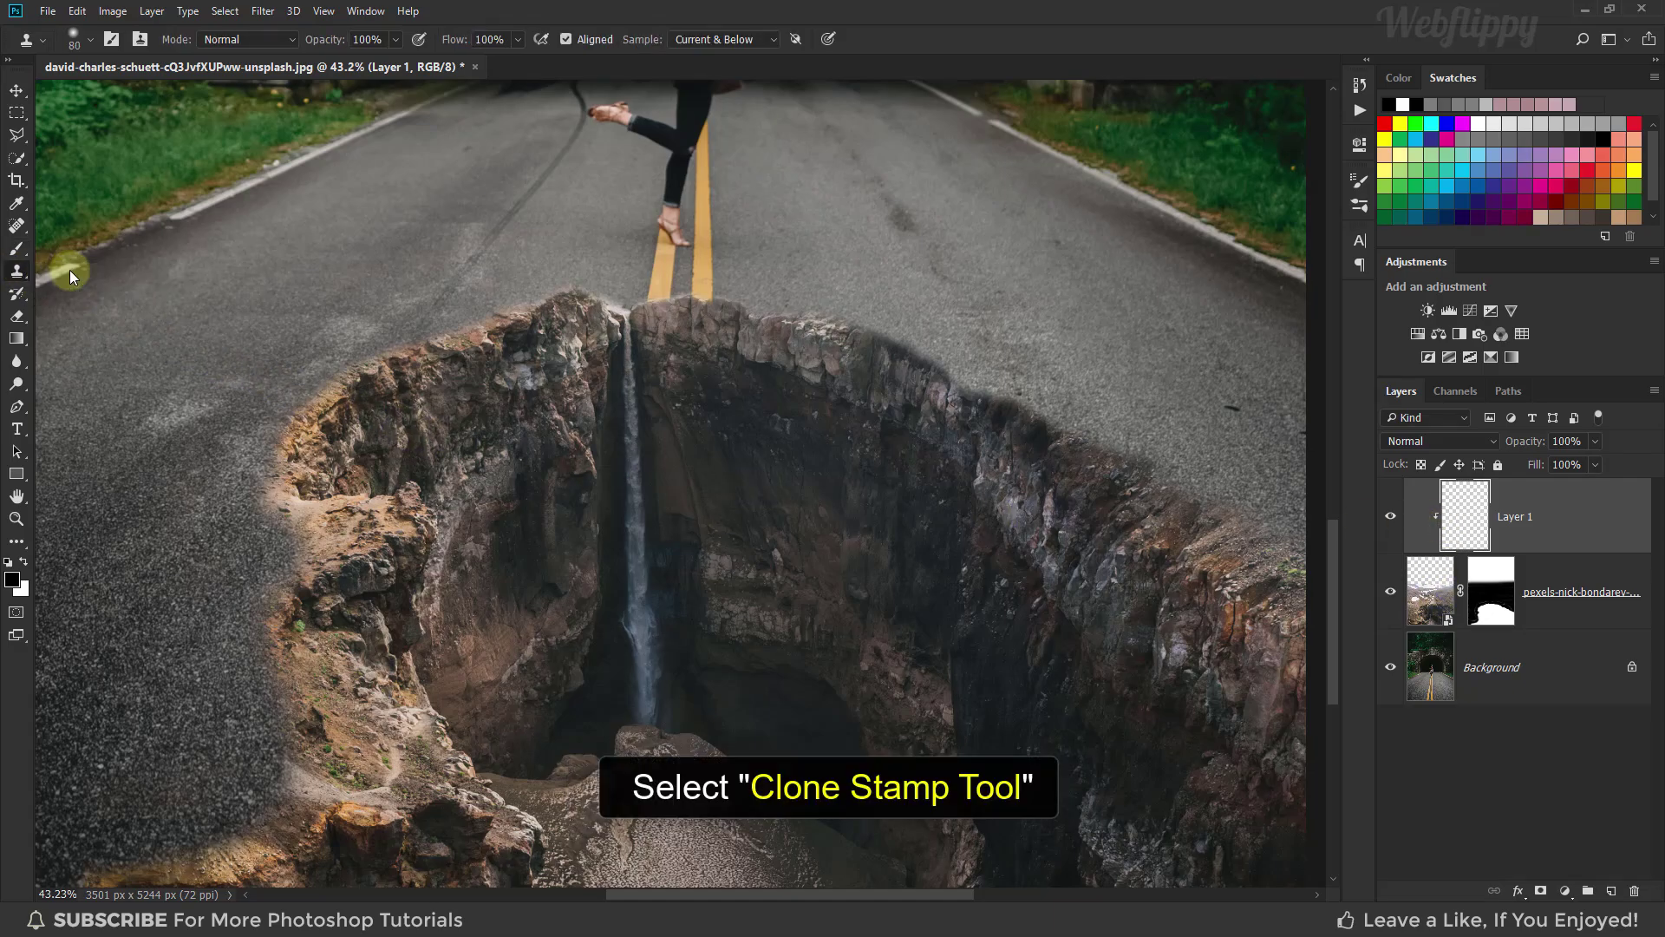
pyautogui.click(90, 43)
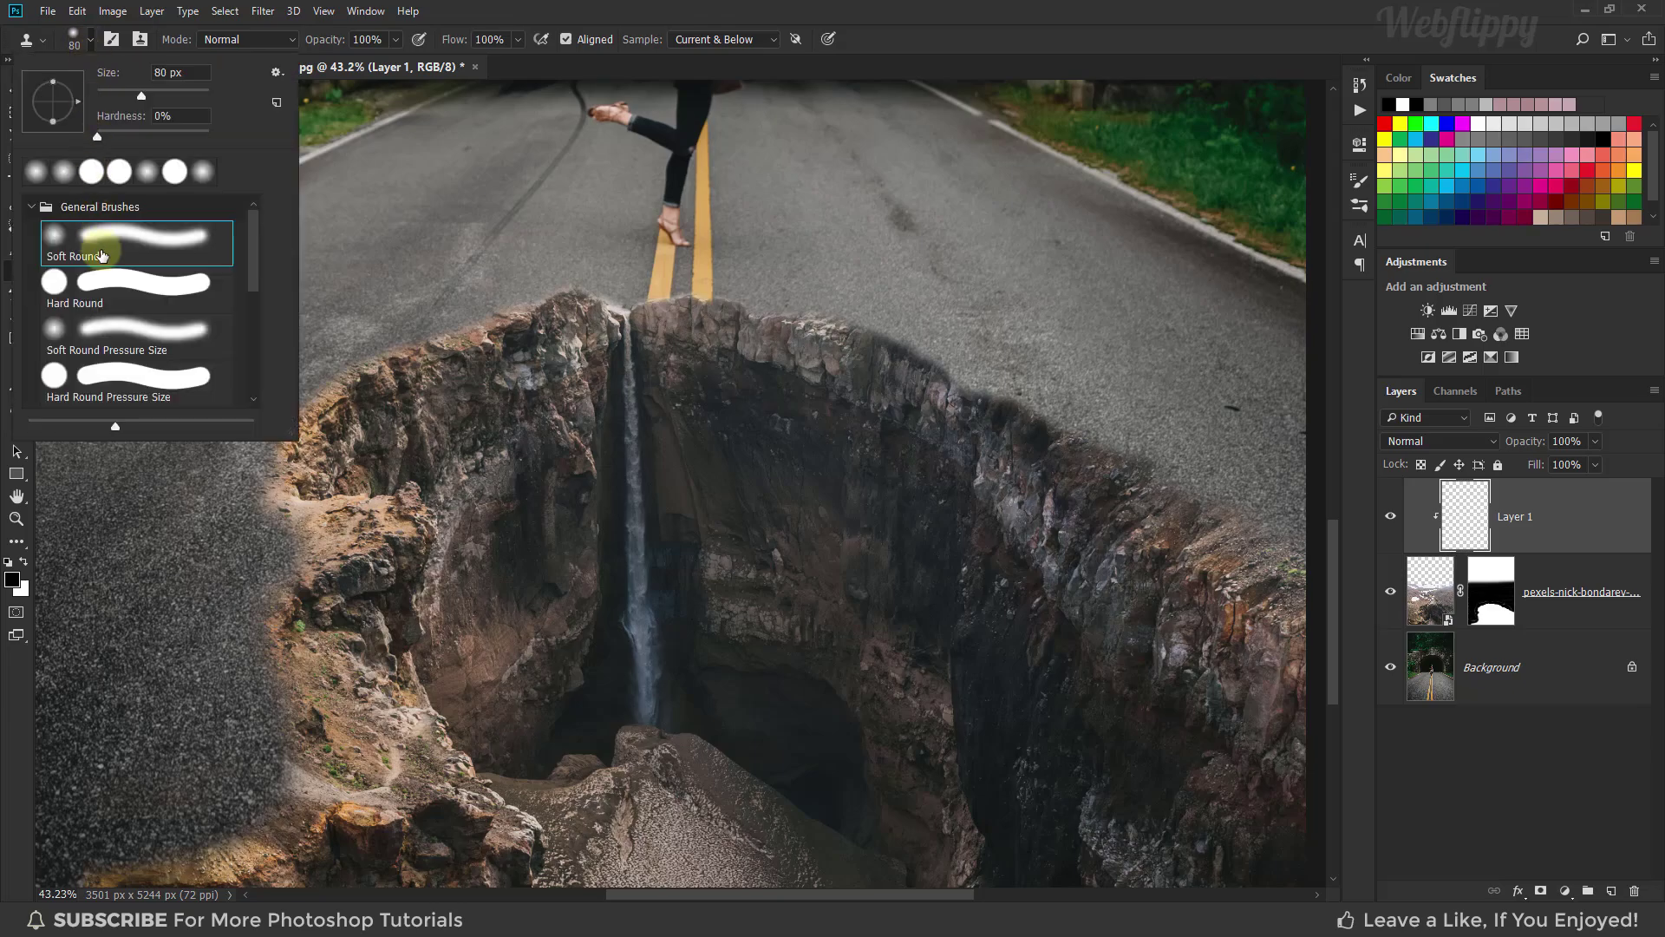
pyautogui.click(91, 45)
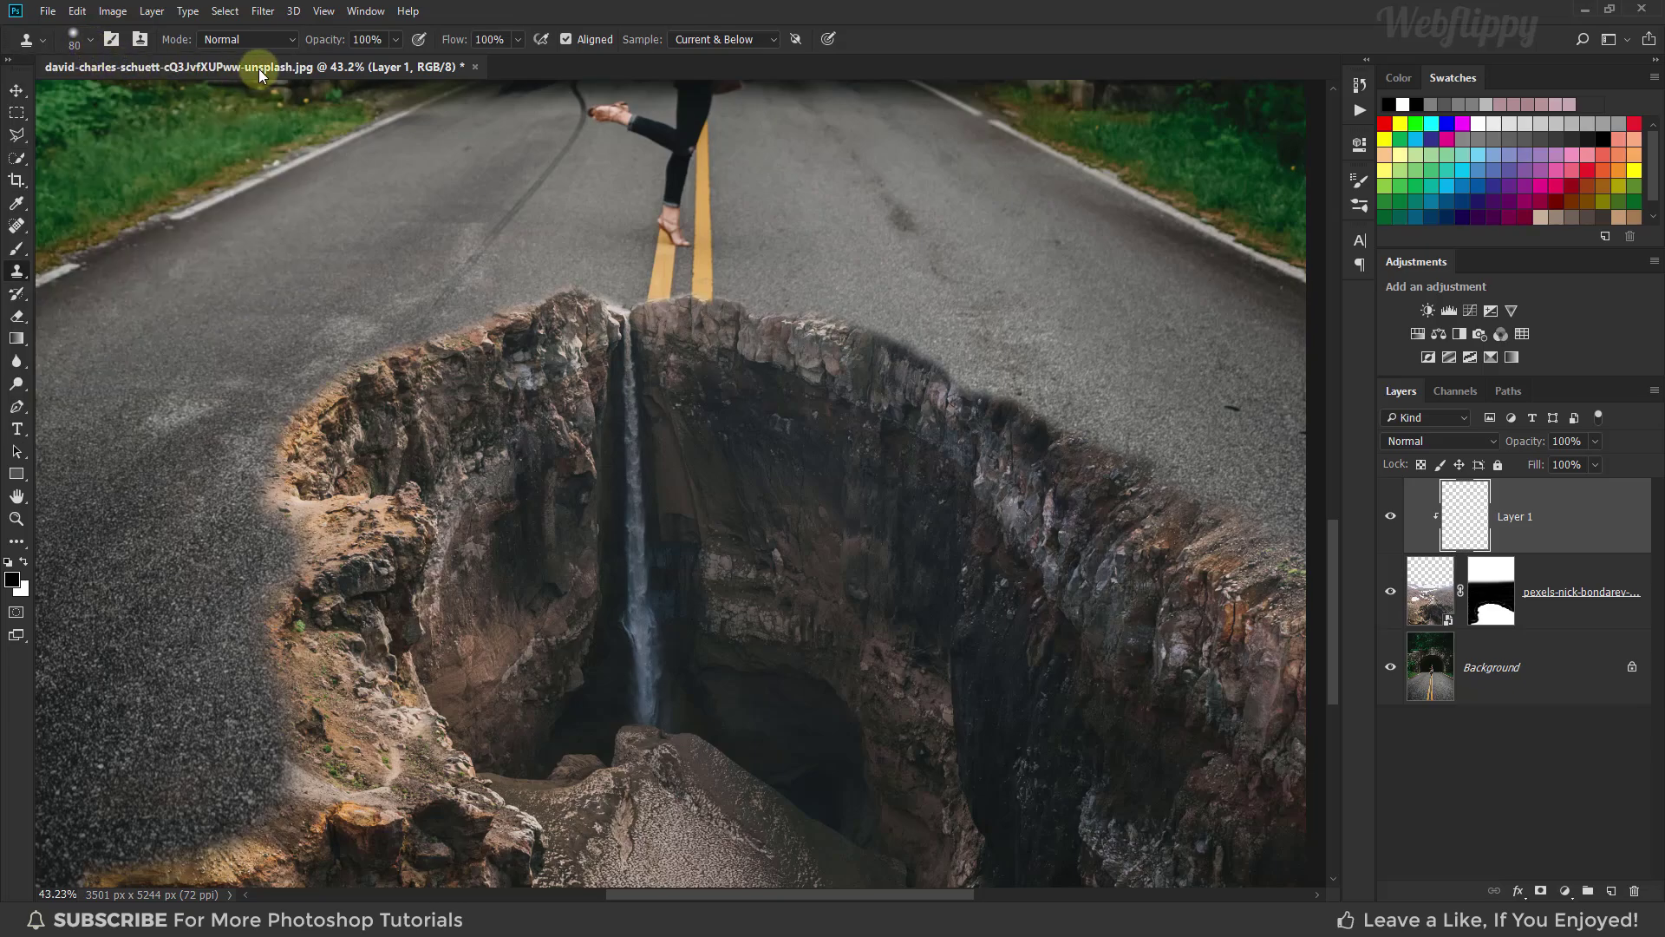
pyautogui.click(775, 39)
pyautogui.click(764, 69)
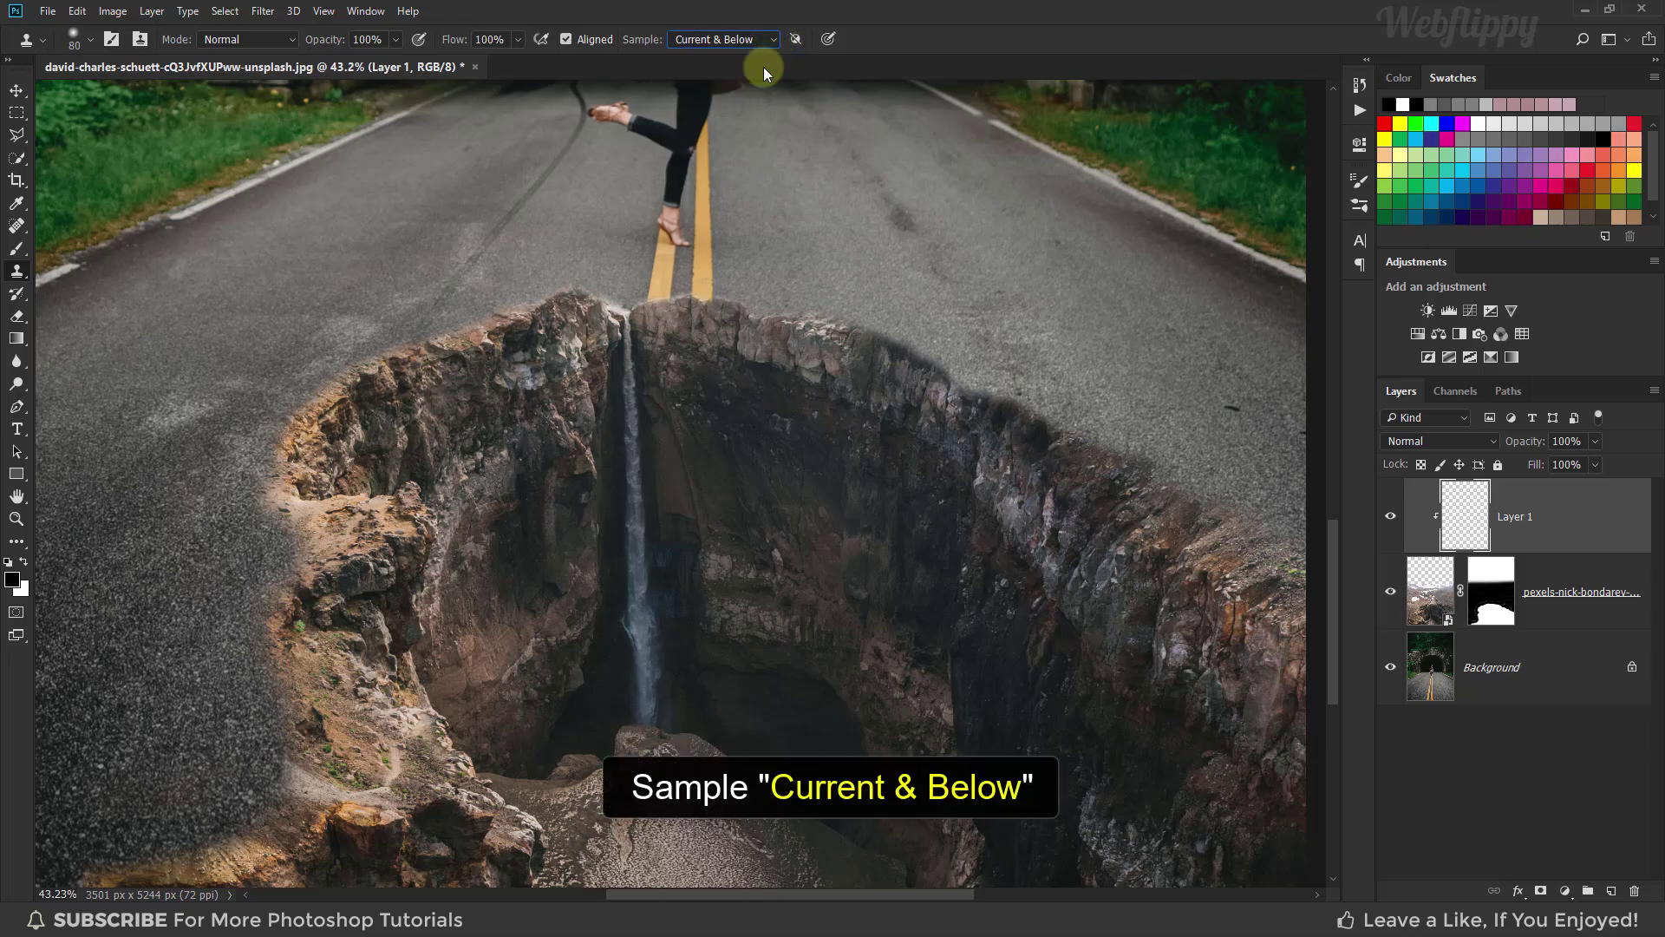
# Step: Clone the dark rock beside the waterfall over it on the clipped blank layer to hide the water
pyautogui.keyDown('alt'); pyautogui.click(646, 326); pyautogui.keyUp('alt')
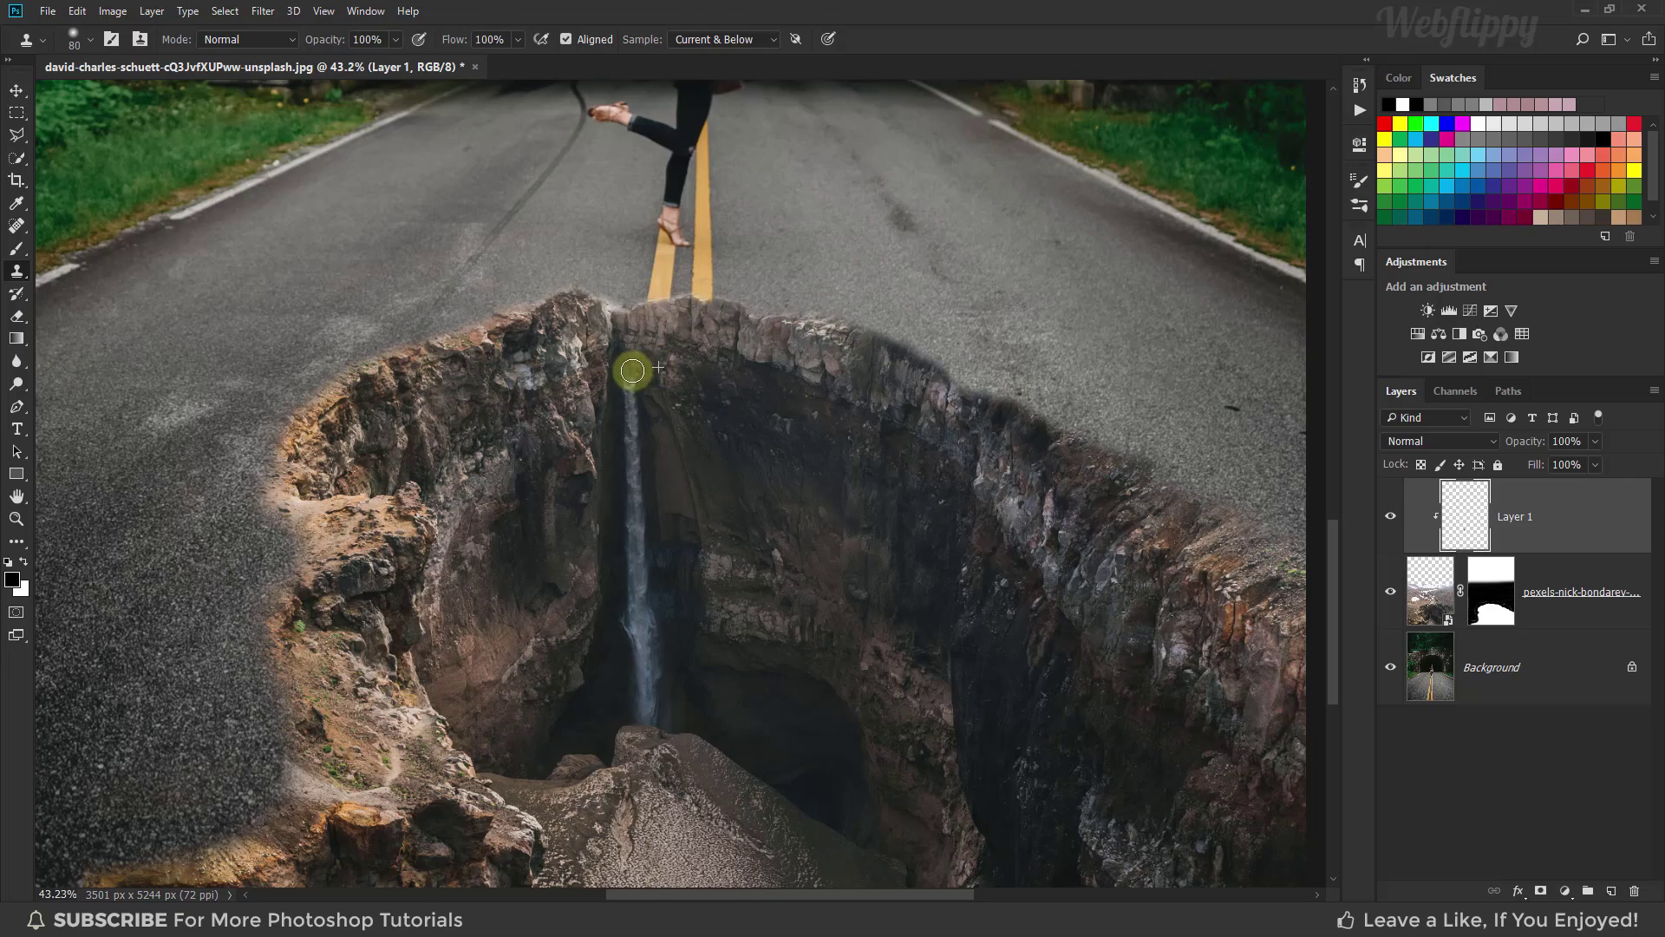
pyautogui.moveTo(632, 371)
pyautogui.mouseDown()
pyautogui.moveTo(637, 562)
pyautogui.moveTo(668, 561)
pyautogui.moveTo(649, 553)
pyautogui.moveTo(648, 620)
pyautogui.moveTo(672, 569)
pyautogui.moveTo(577, 671)
pyautogui.moveTo(662, 665)
pyautogui.moveTo(639, 689)
pyautogui.moveTo(667, 667)
pyautogui.moveTo(659, 708)
pyautogui.moveTo(700, 567)
pyautogui.moveTo(664, 573)
pyautogui.moveTo(702, 512)
pyautogui.moveTo(750, 541)
pyautogui.moveTo(715, 564)
pyautogui.mouseUp()
pyautogui.scroll(-3, 701, 511)
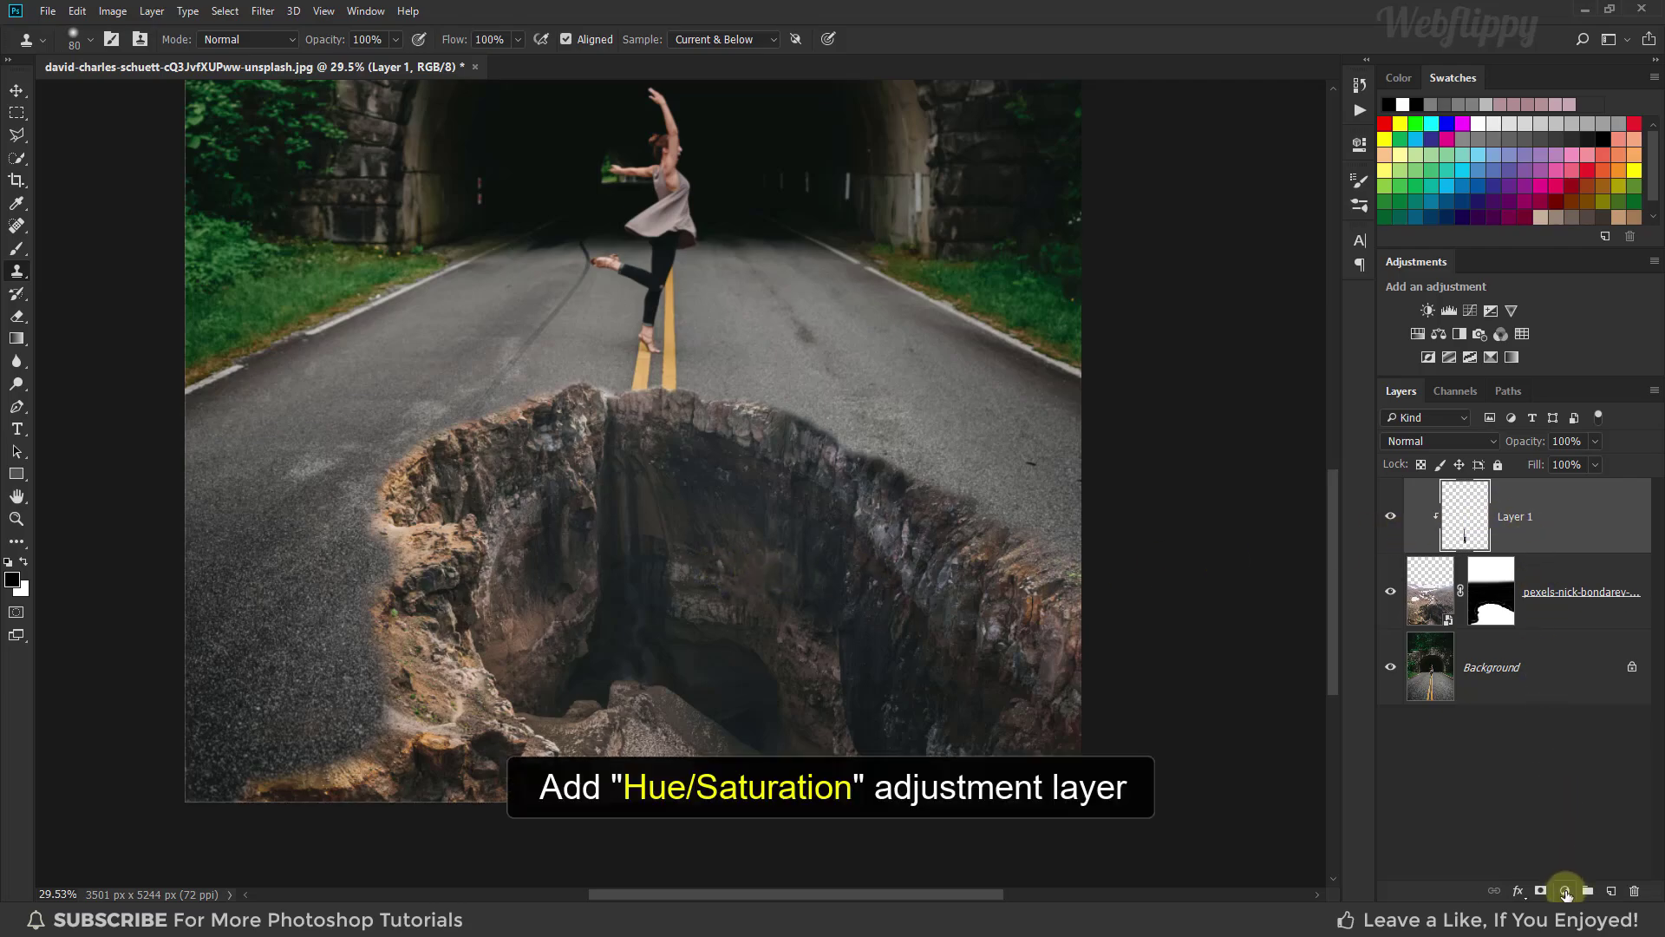
# Step: Add a Hue/Saturation adjustment layer clipped to the canyon layers and set its saturation to -60
pyautogui.click(1566, 890)
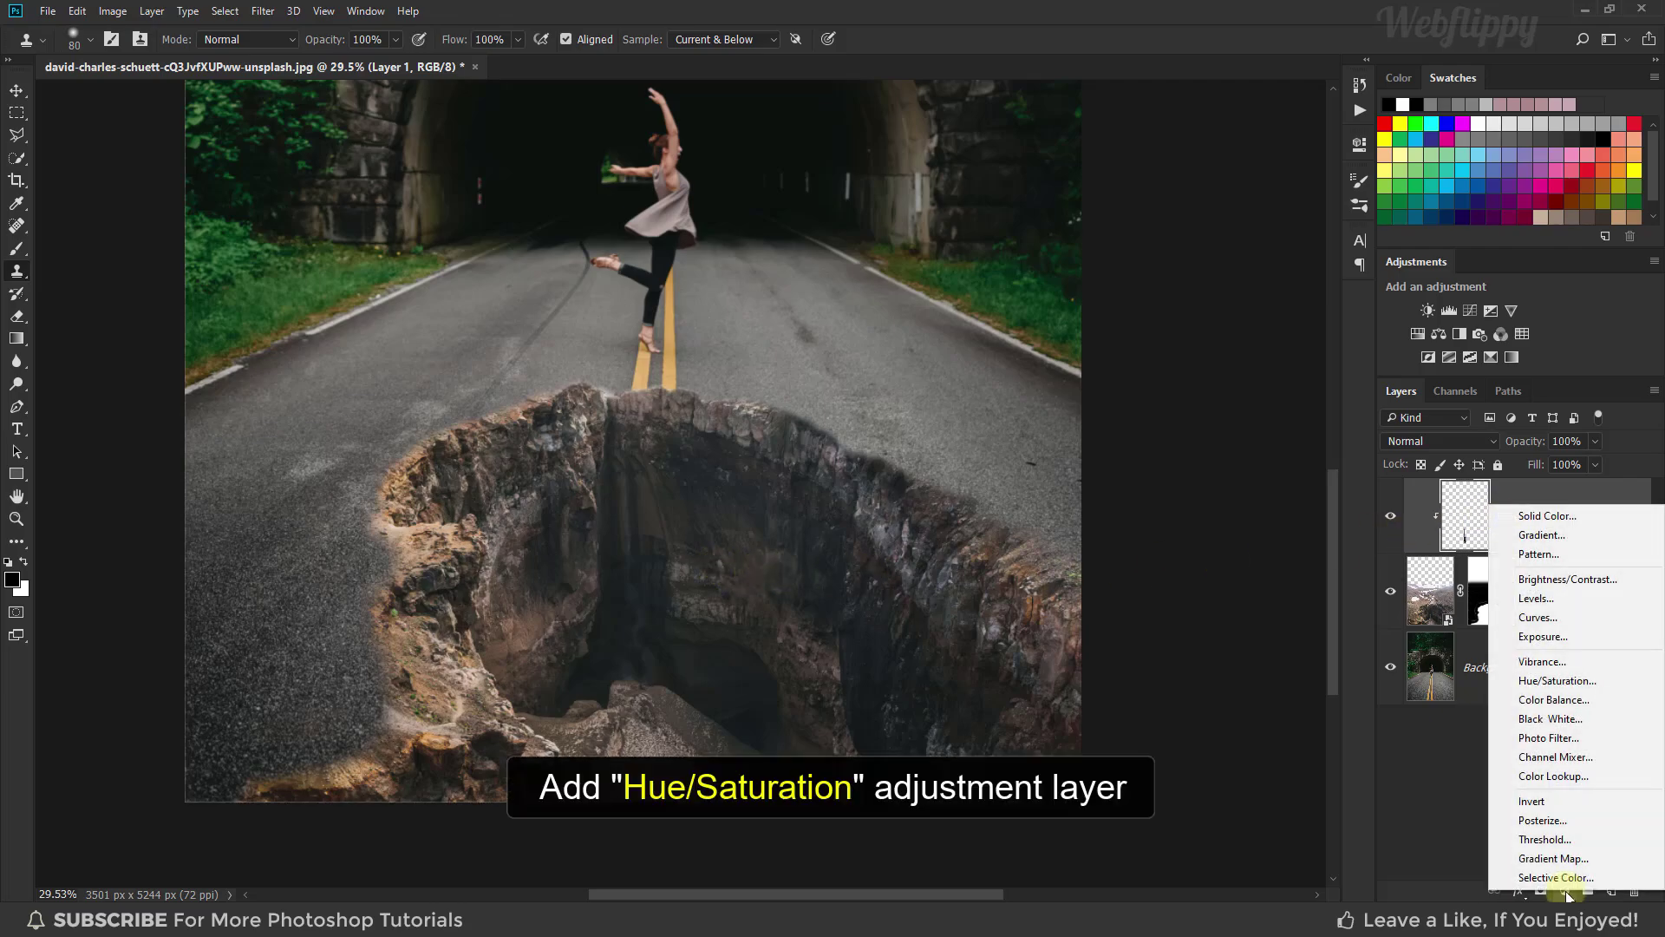
pyautogui.click(1557, 682)
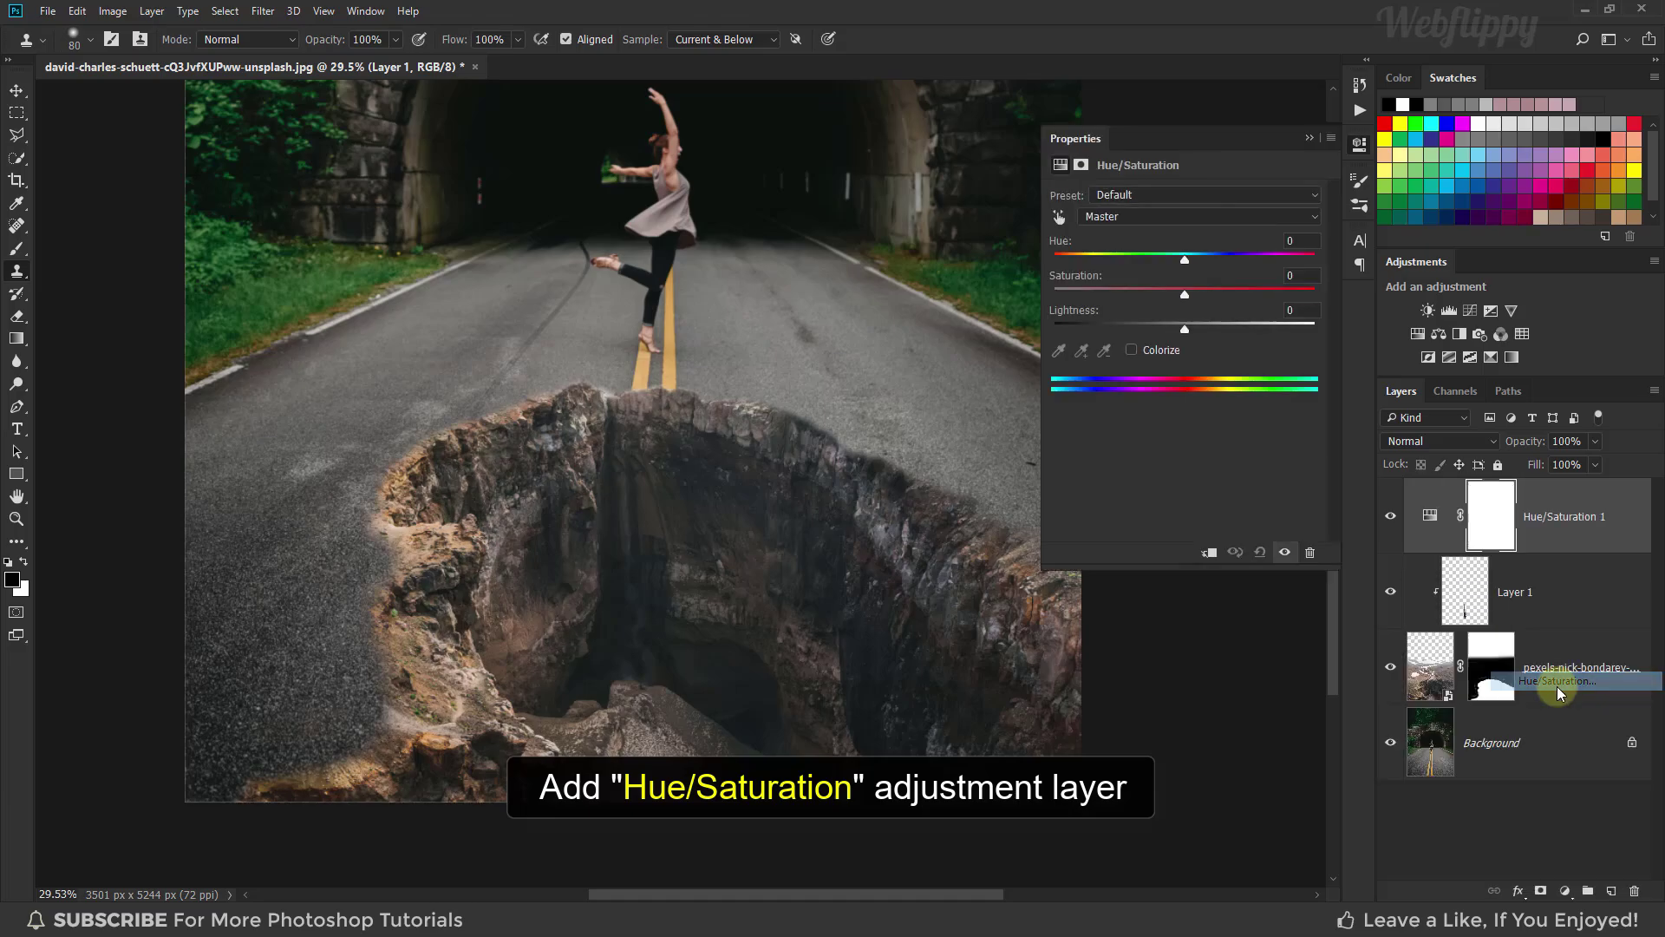
pyautogui.click(1208, 553)
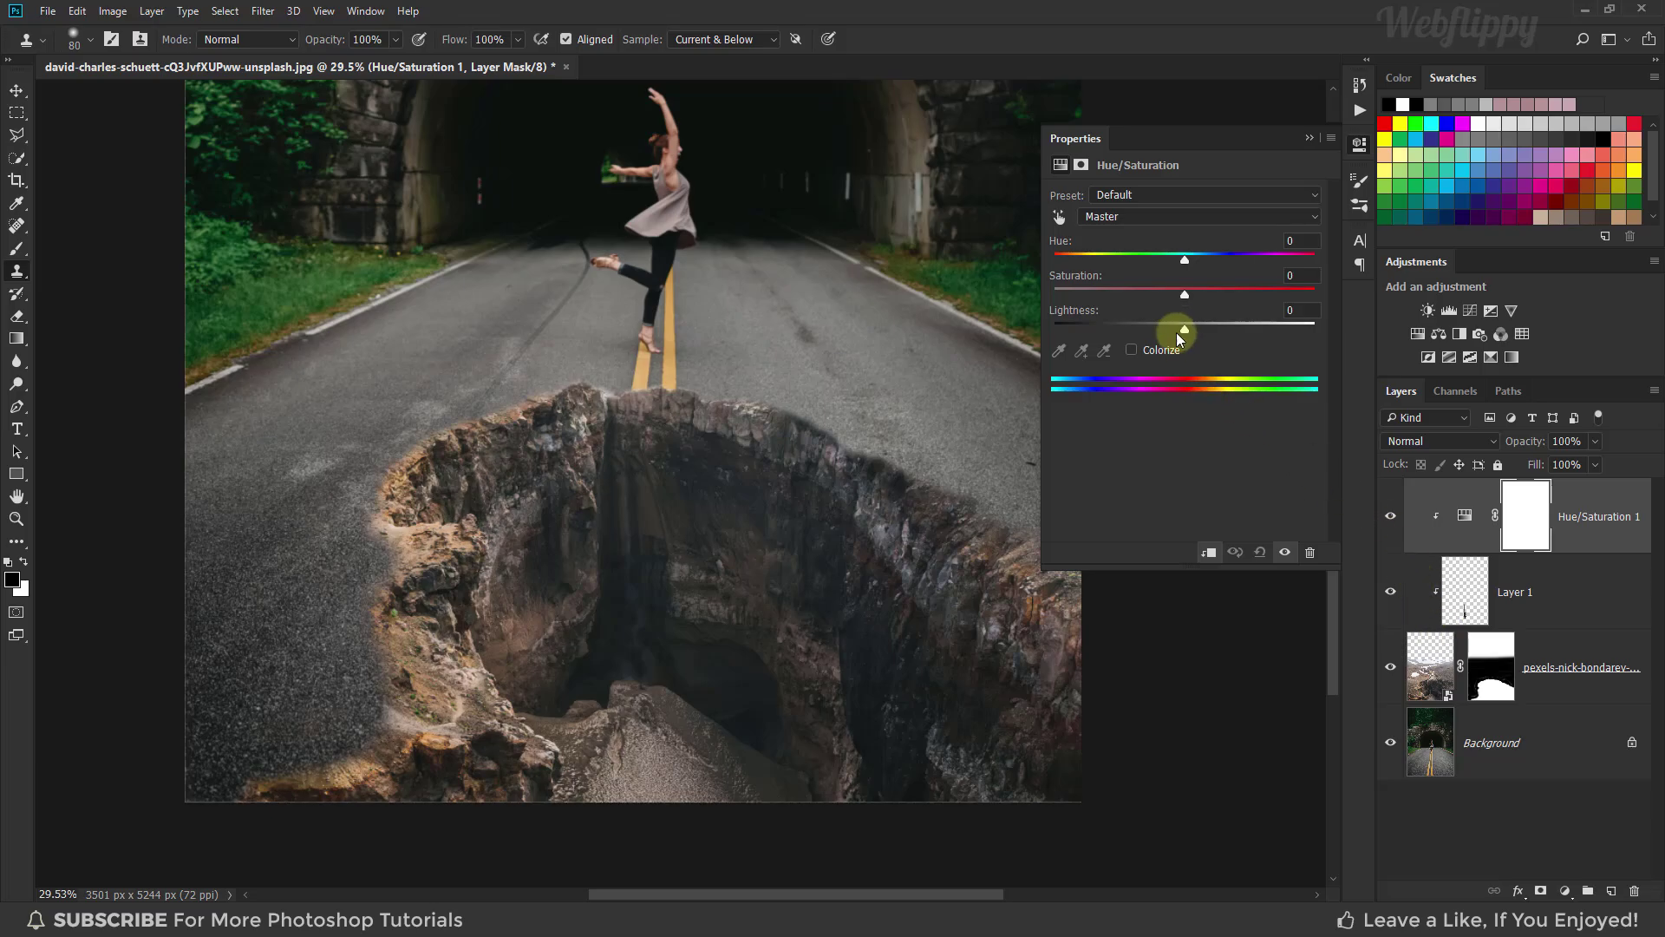
pyautogui.moveTo(1181, 298); pyautogui.dragTo(1086, 312)
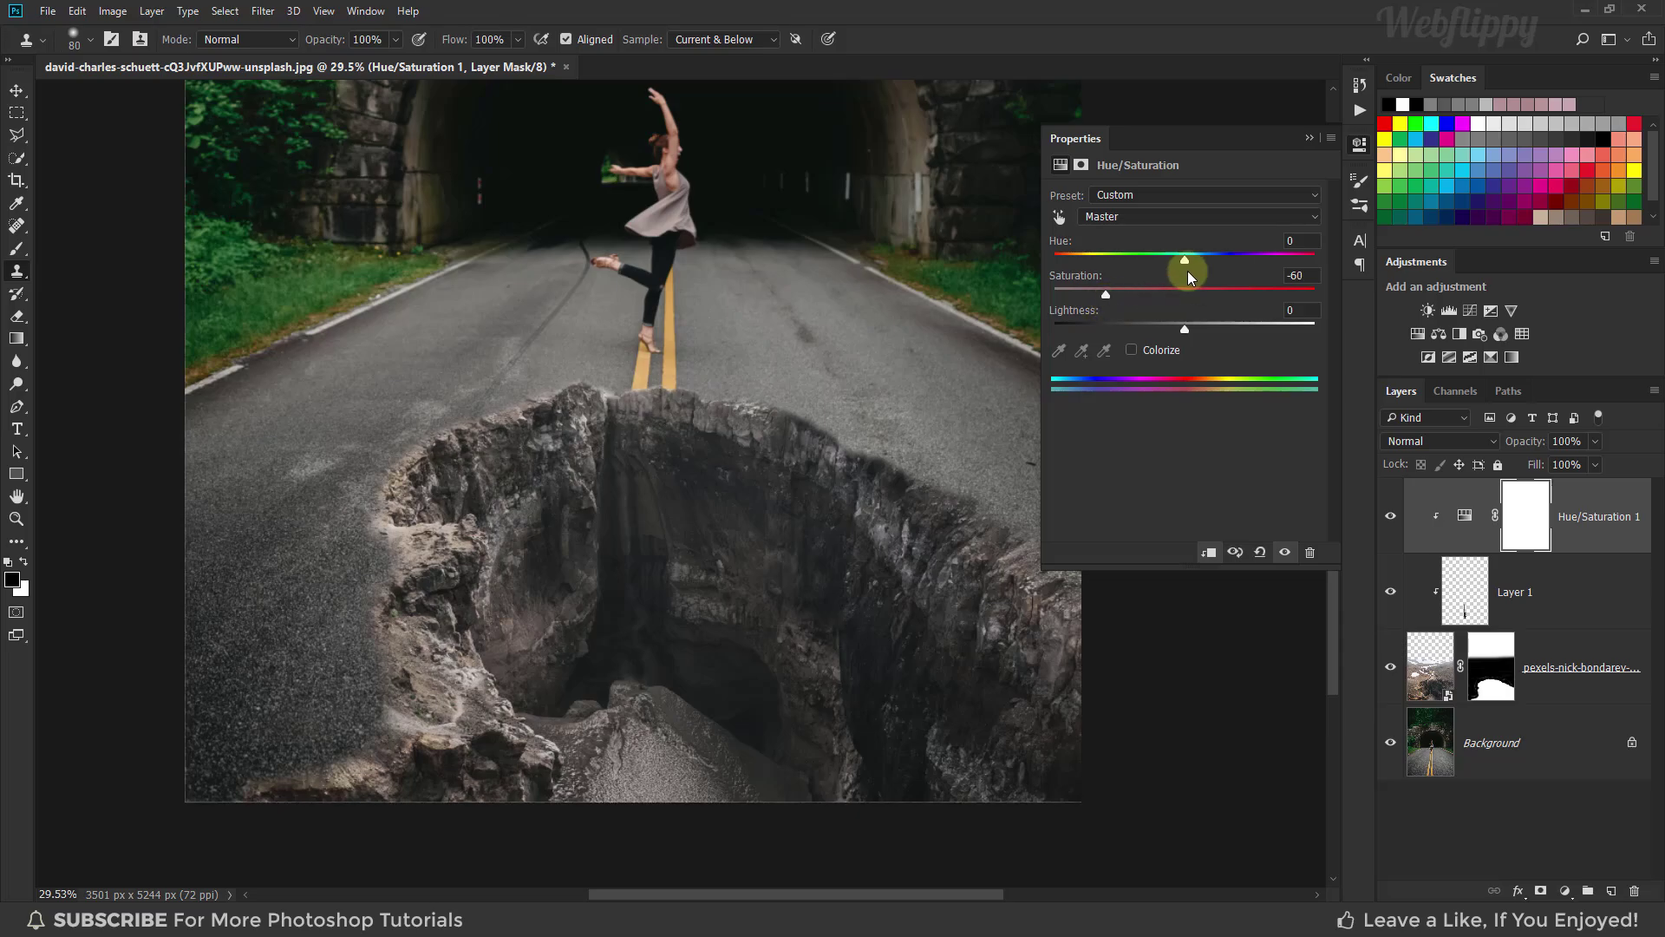
pyautogui.click(1312, 137)
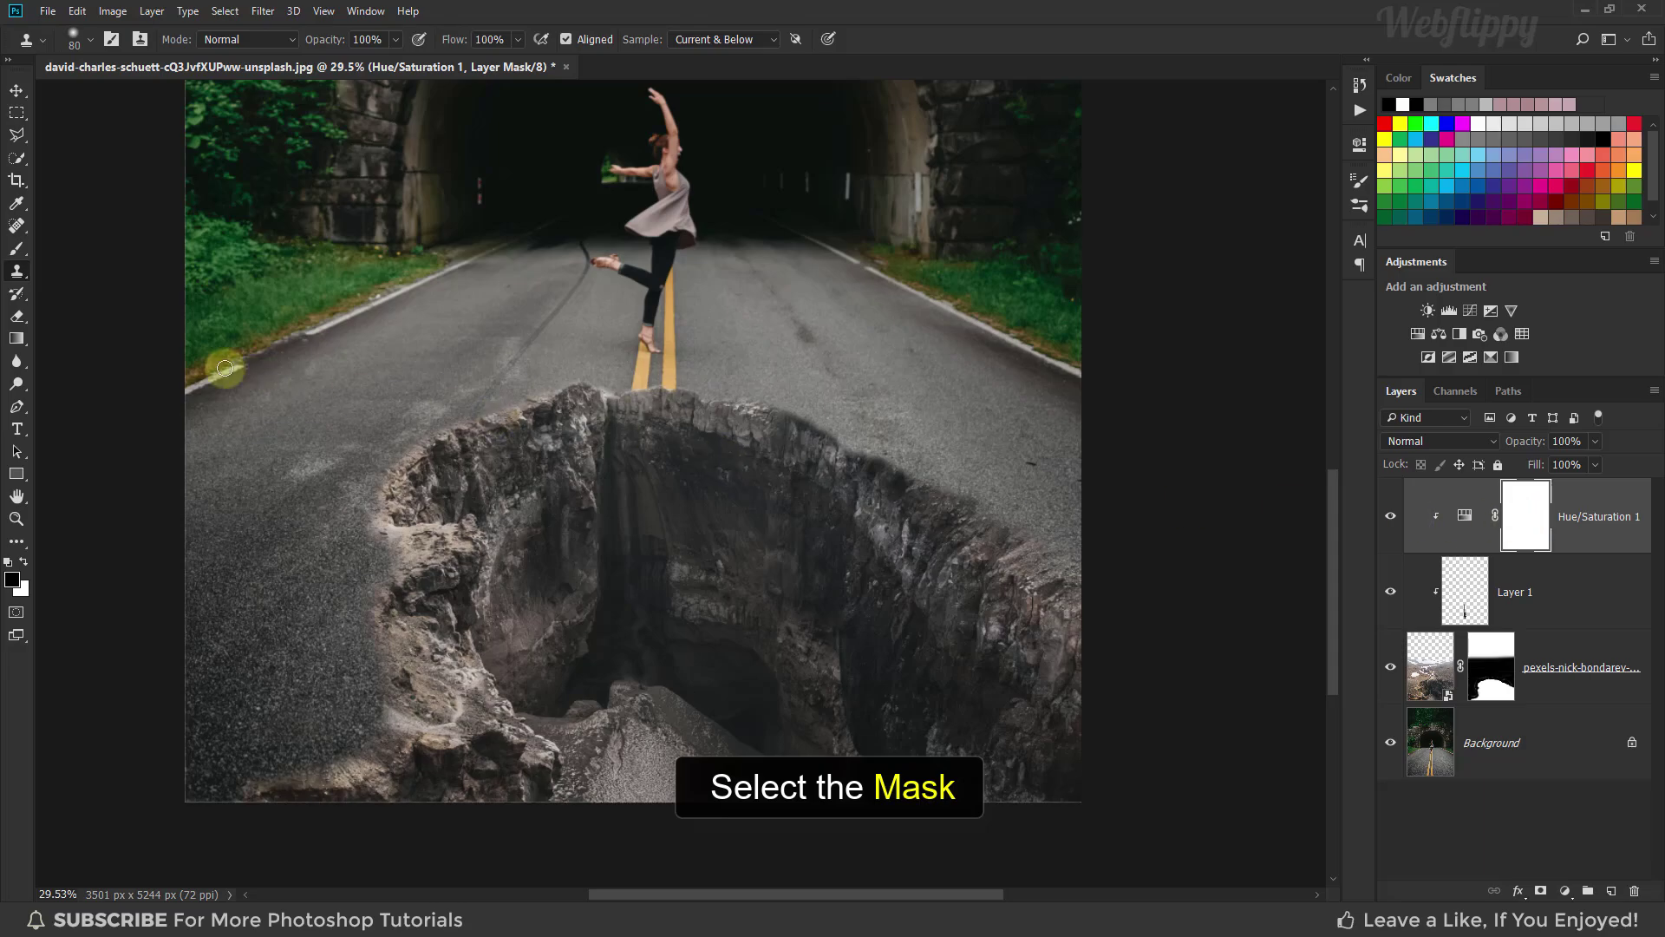
# Step: Paint the inside of the pit black on the Hue/Saturation mask with a 400 px brush to restore its color
pyautogui.click(23, 254)
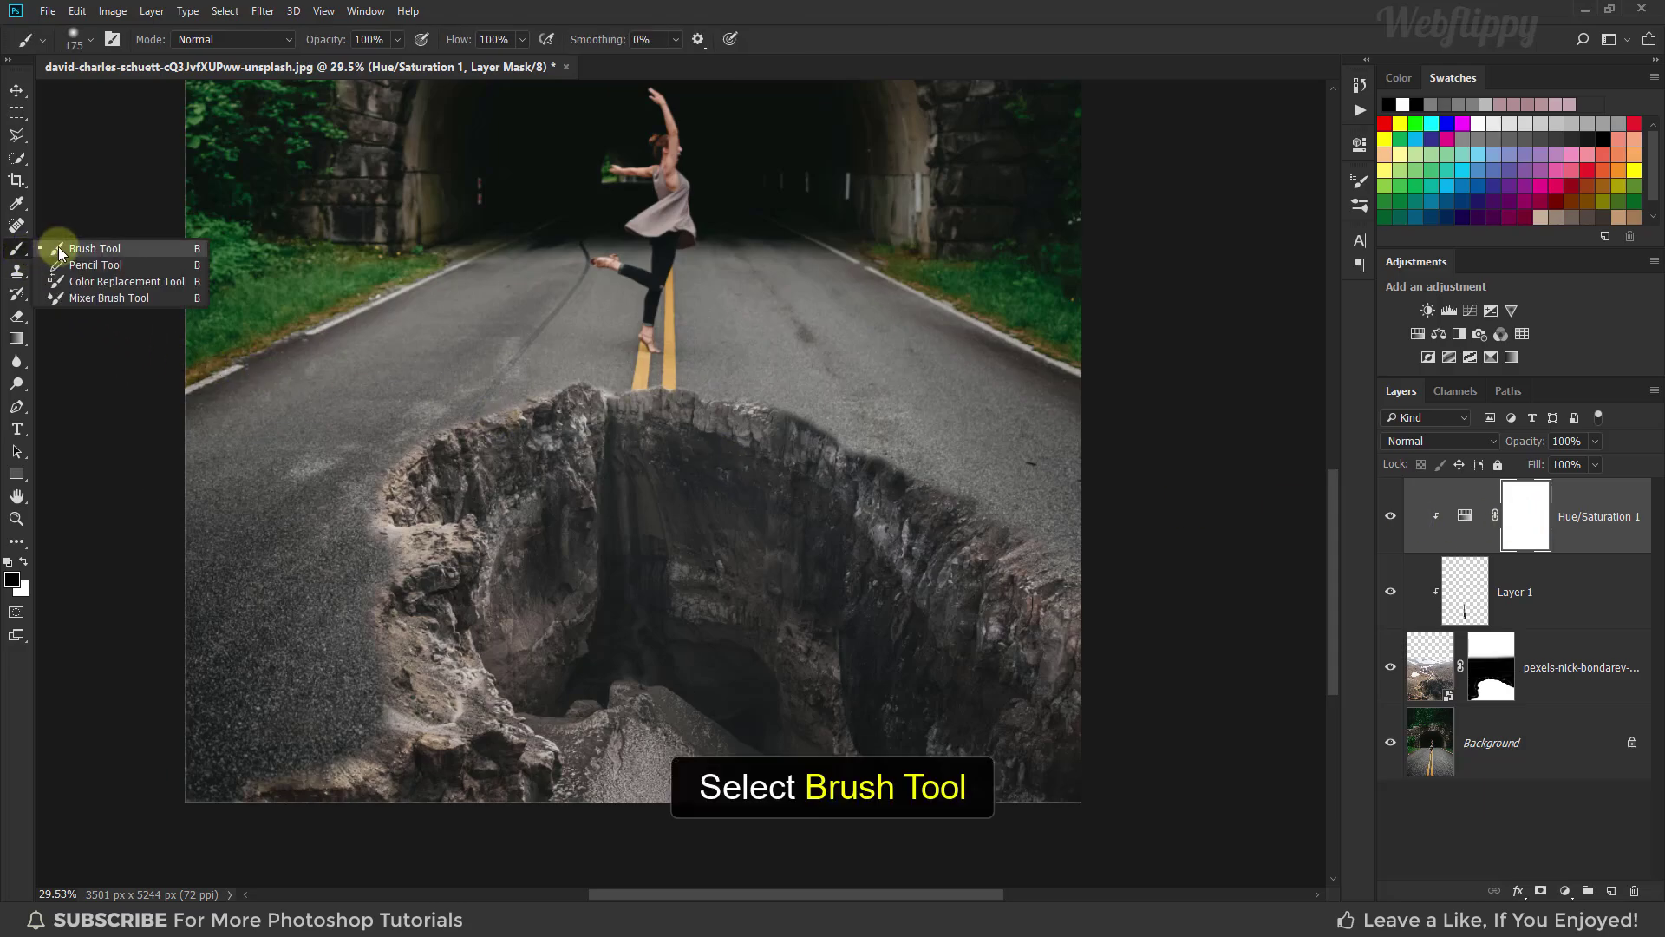
pyautogui.click(59, 250)
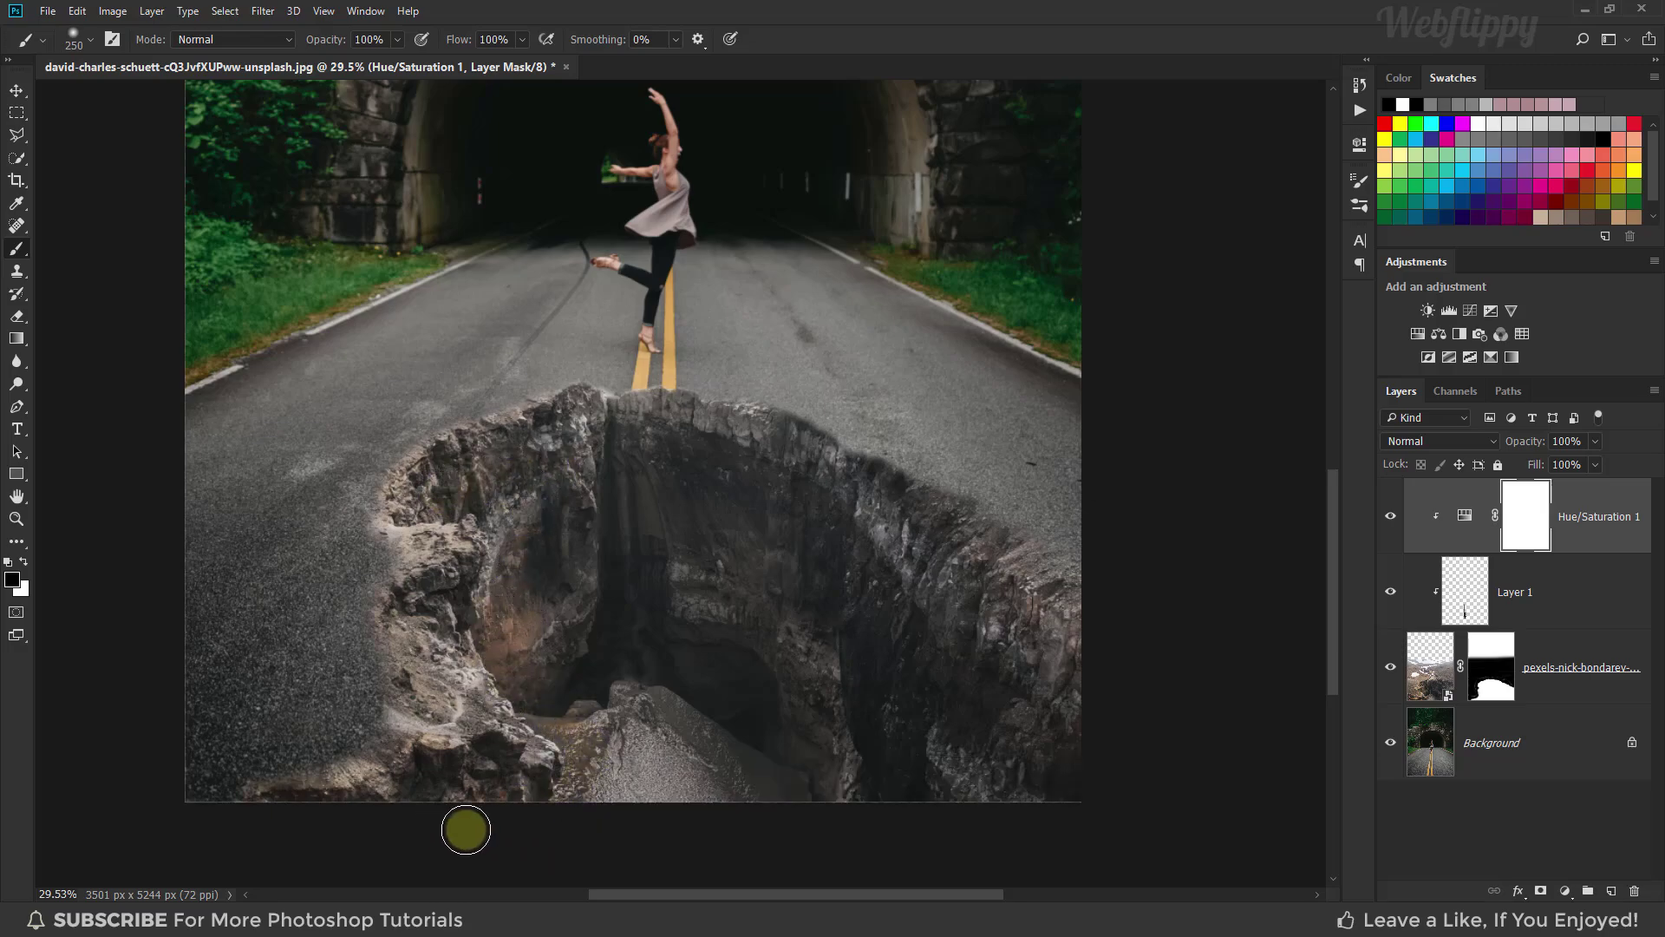
pyautogui.press(']')
pyautogui.press(']')
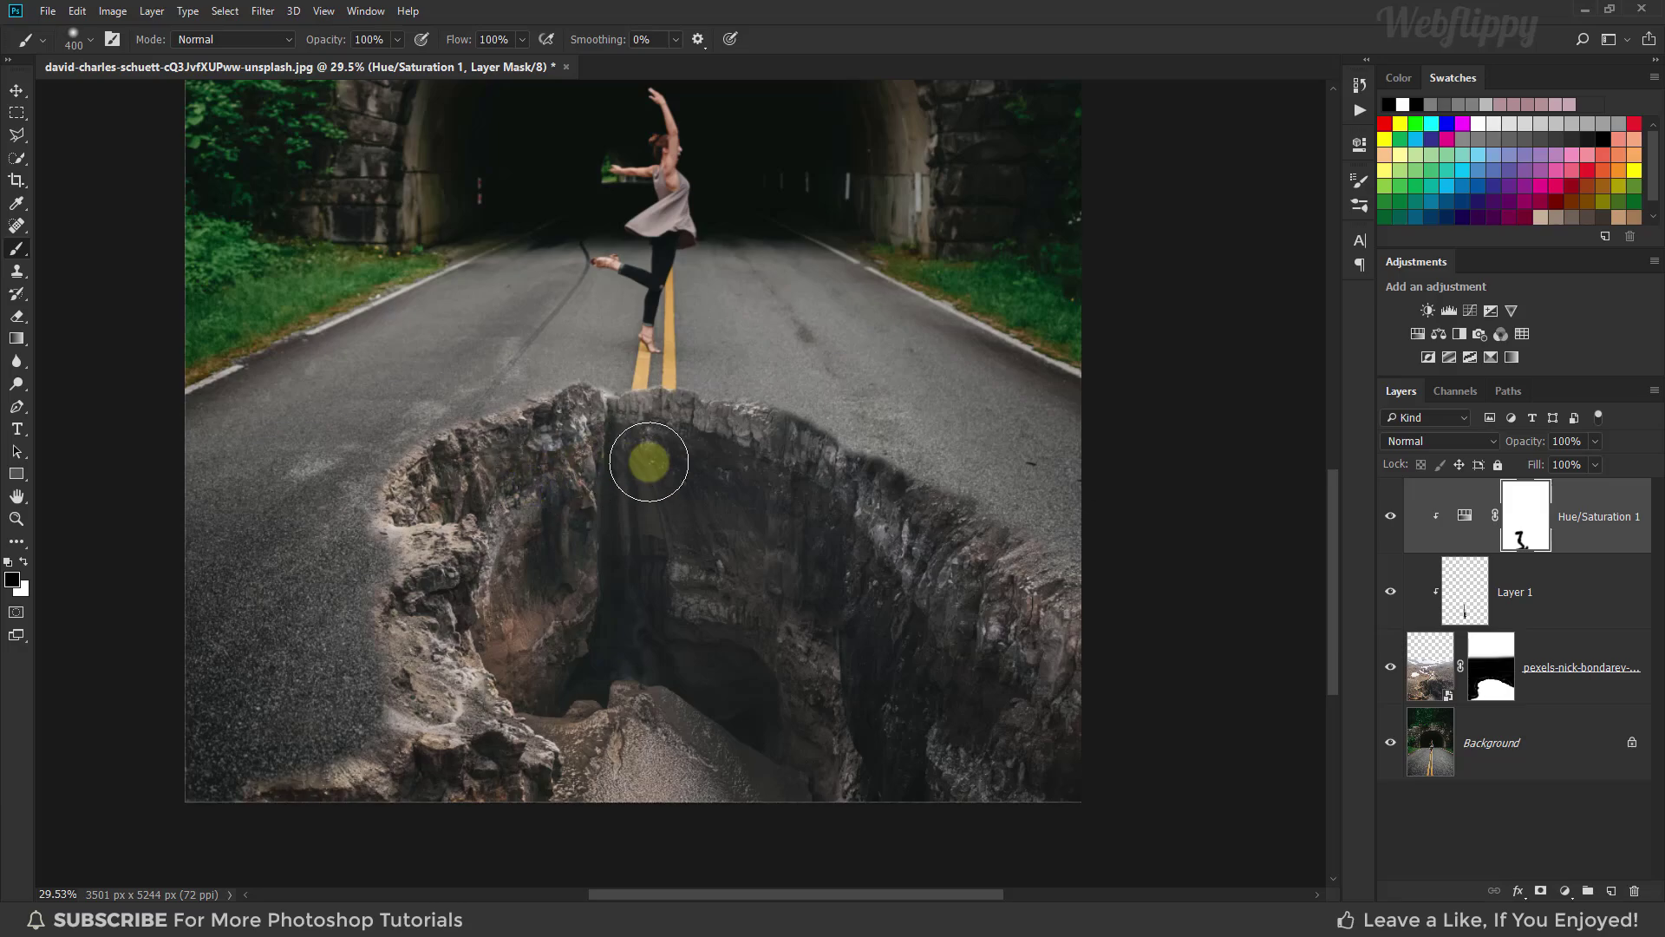
pyautogui.moveTo(649, 461)
pyautogui.mouseDown()
pyautogui.moveTo(753, 473)
pyautogui.moveTo(927, 556)
pyautogui.moveTo(1019, 658)
pyautogui.moveTo(738, 545)
pyautogui.moveTo(641, 568)
pyautogui.moveTo(678, 675)
pyautogui.moveTo(890, 741)
pyautogui.moveTo(912, 655)
pyautogui.moveTo(1013, 778)
pyautogui.moveTo(772, 787)
pyautogui.moveTo(973, 722)
pyautogui.moveTo(664, 510)
pyautogui.moveTo(681, 471)
pyautogui.moveTo(800, 676)
pyautogui.moveTo(903, 728)
pyautogui.mouseUp()
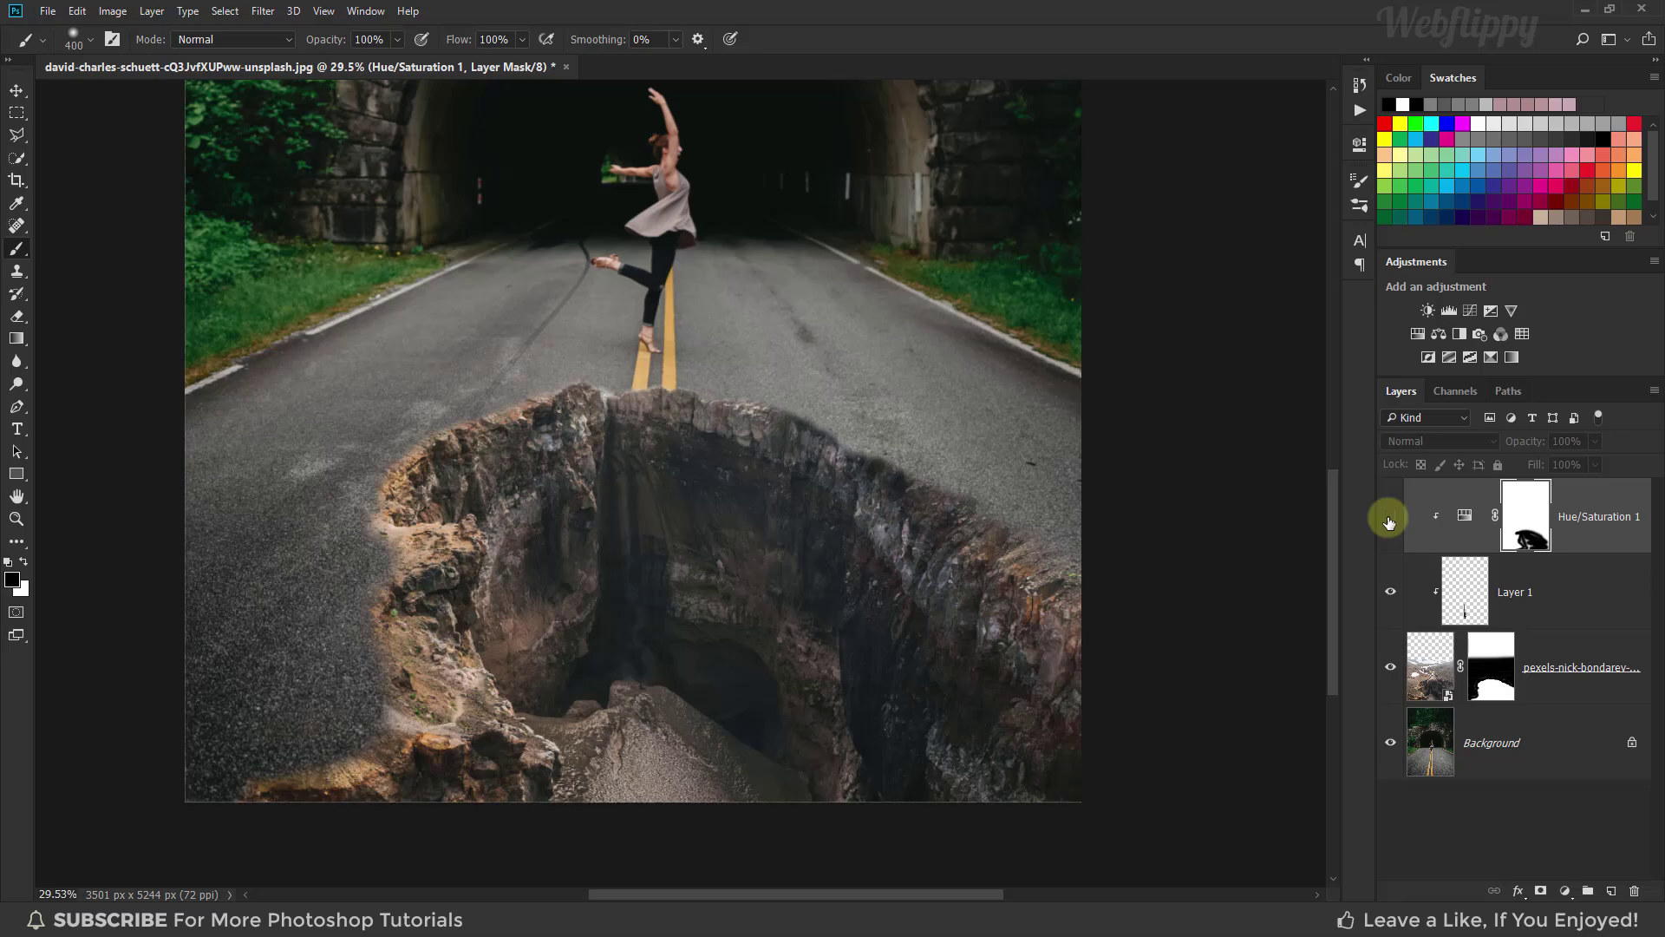
# Step: Add a Color Lookup adjustment layer above the Hue/Saturation layer
pyautogui.hotkey('ctrl', '0')
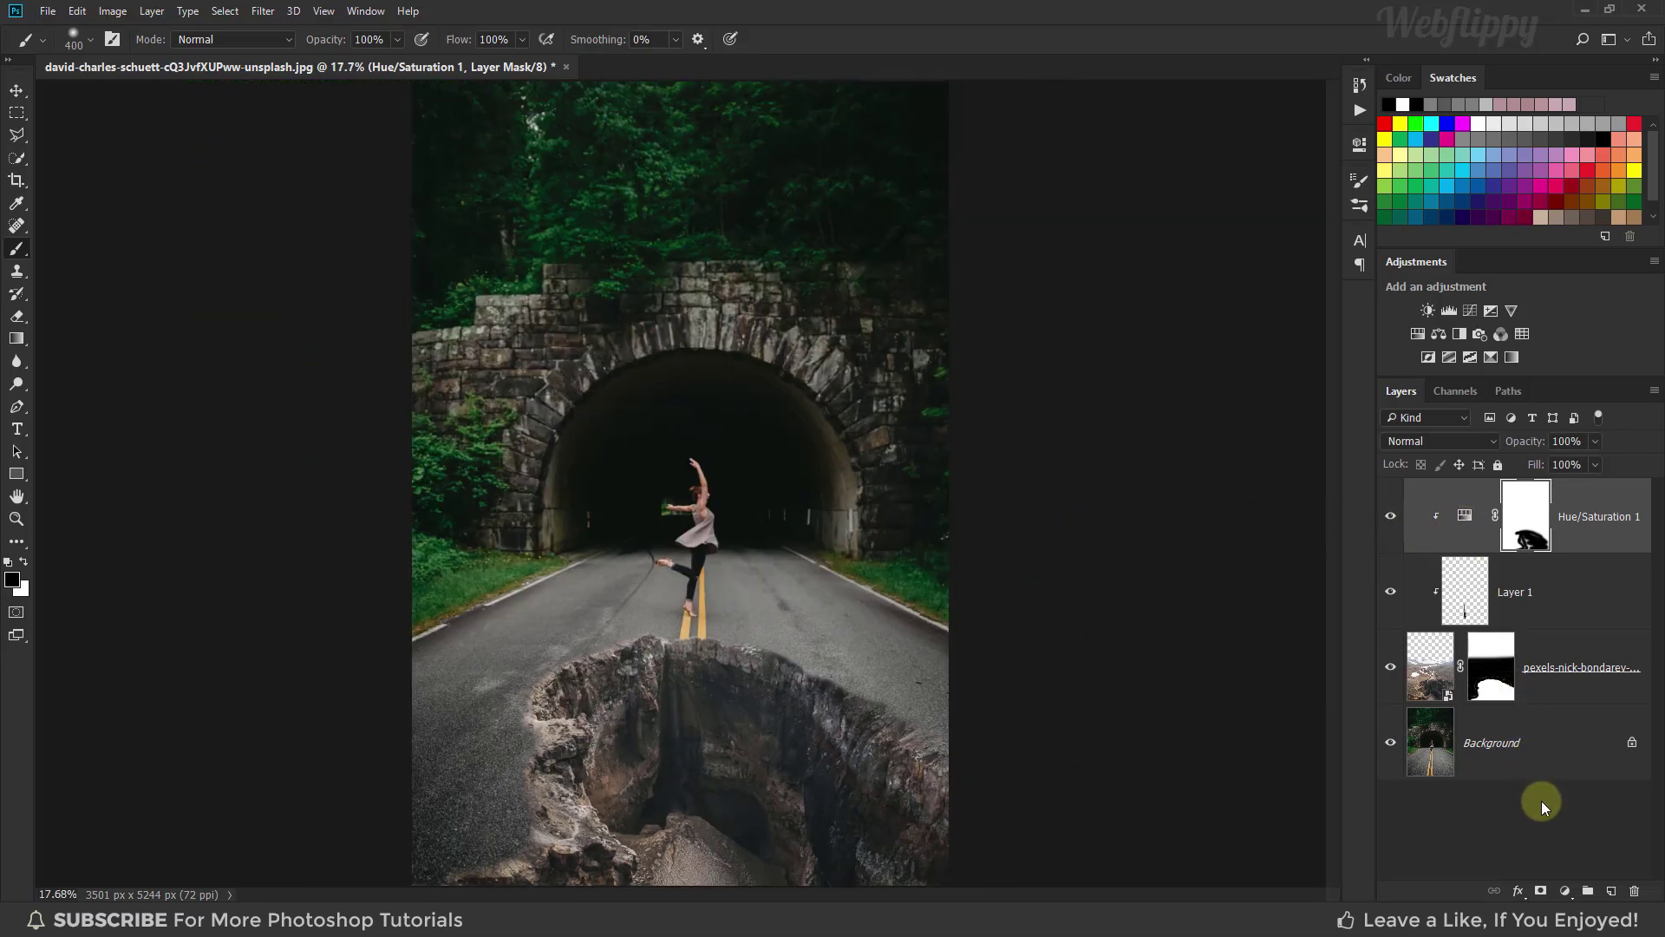
pyautogui.click(1565, 891)
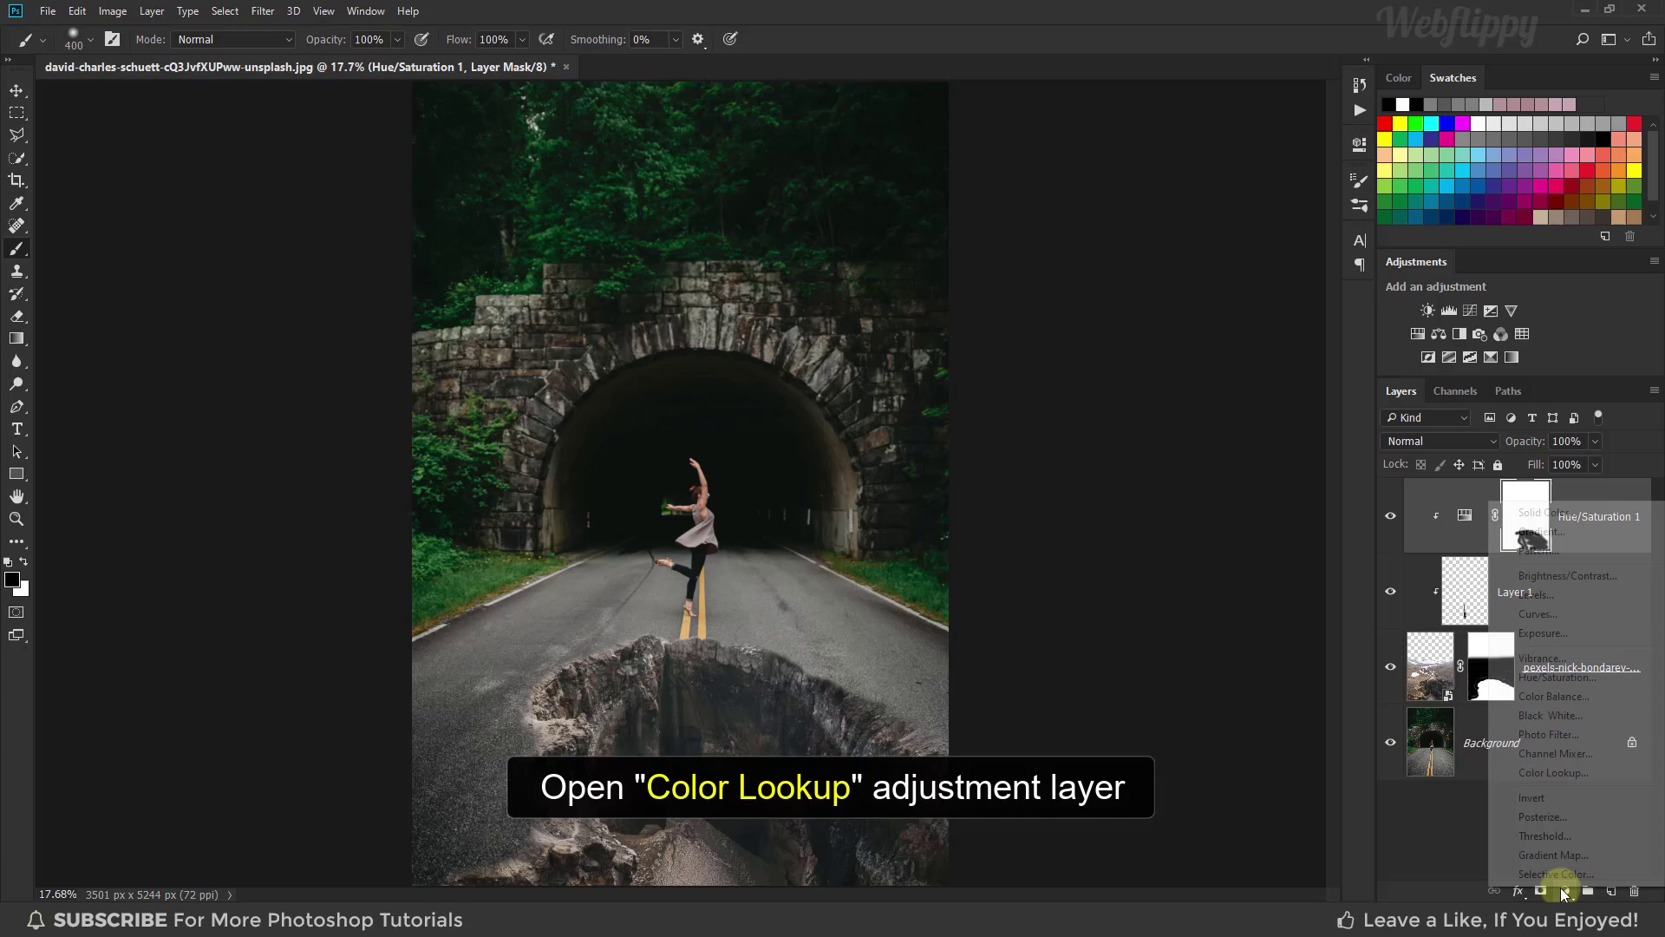
pyautogui.click(1582, 776)
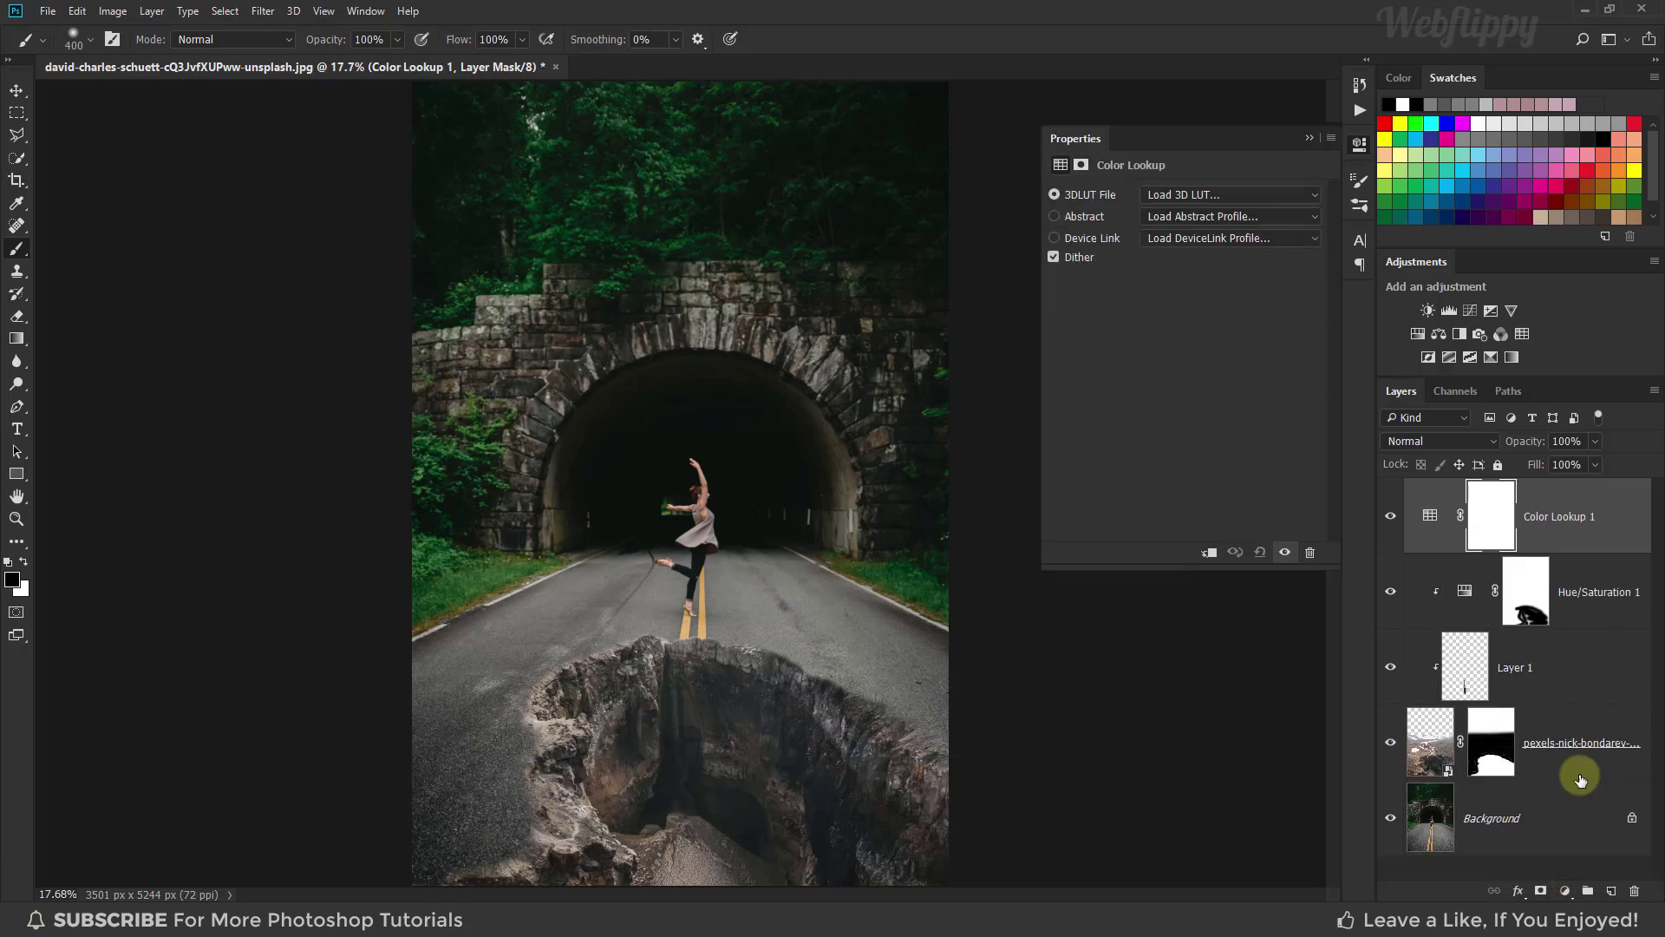
# Step: Try the 3Strip.look 3D LUT, replace it with Crisp_Warm.look, and set the Color Lookup layer's opacity to 50%
pyautogui.click(1221, 194)
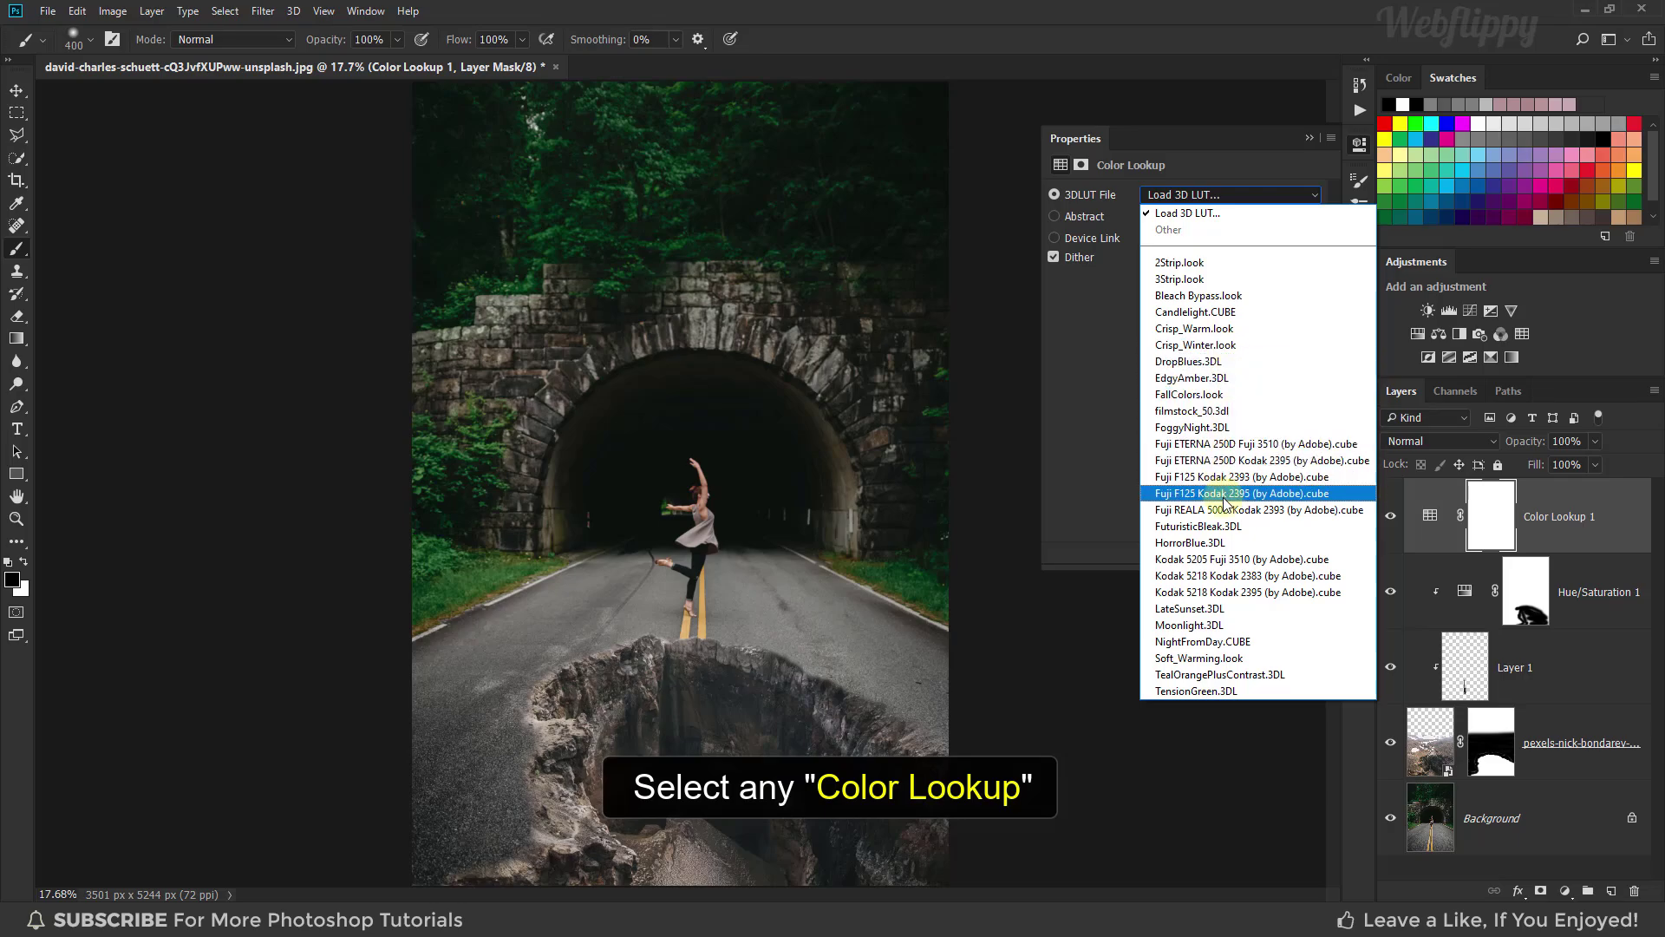
pyautogui.click(1225, 279)
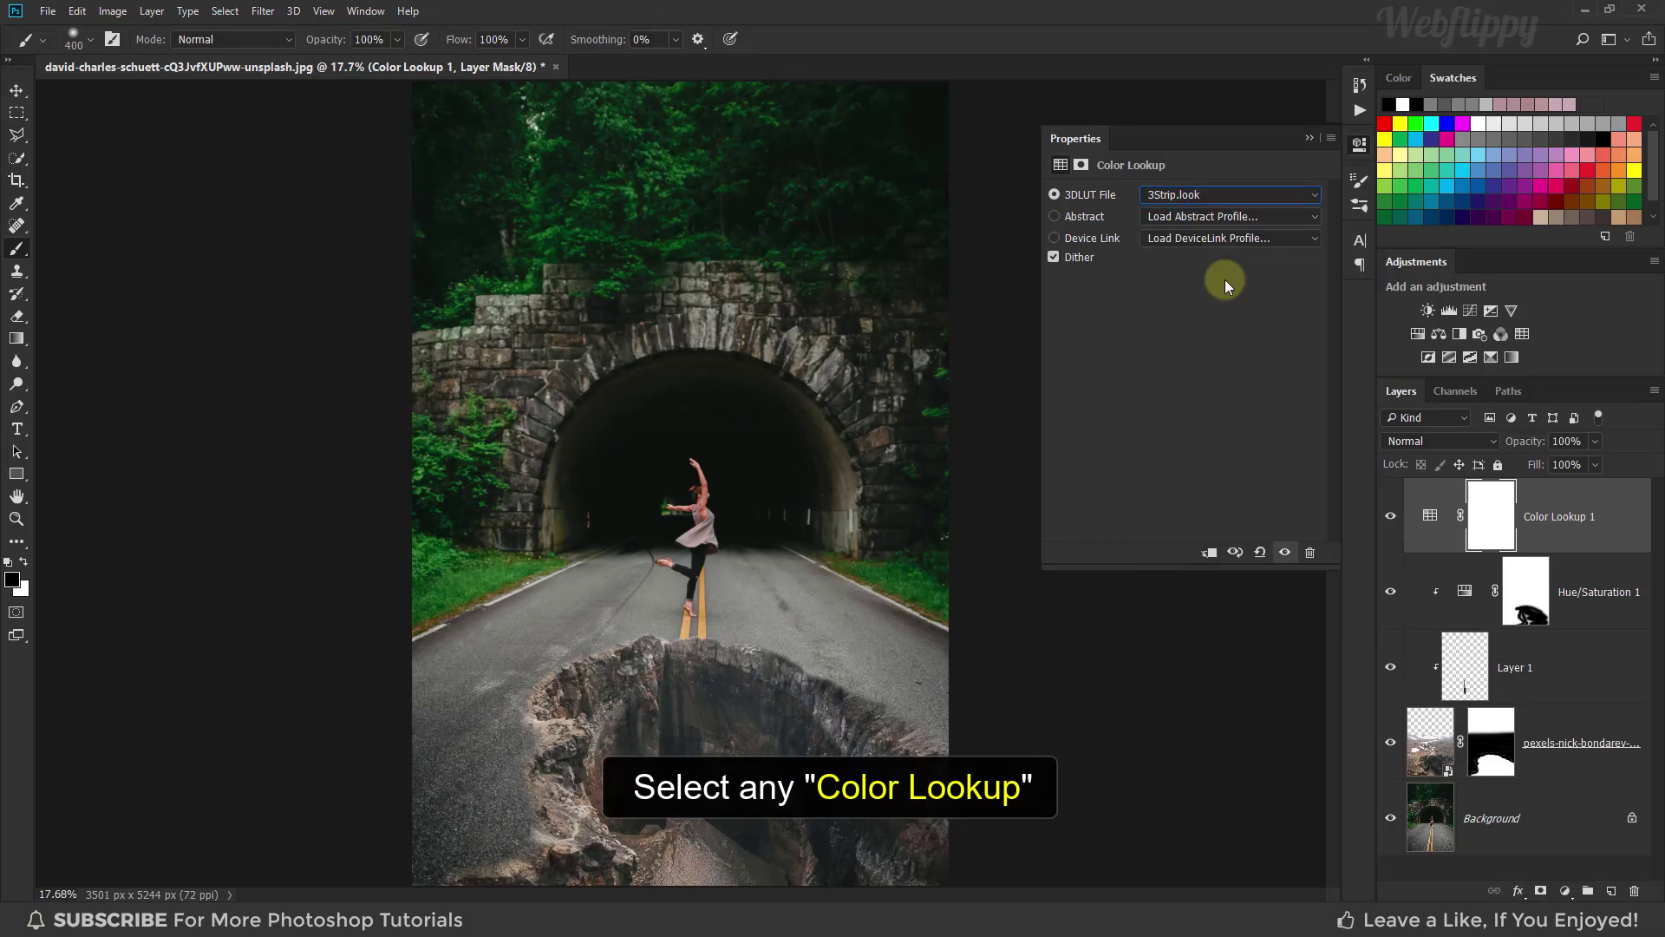
pyautogui.click(1225, 196)
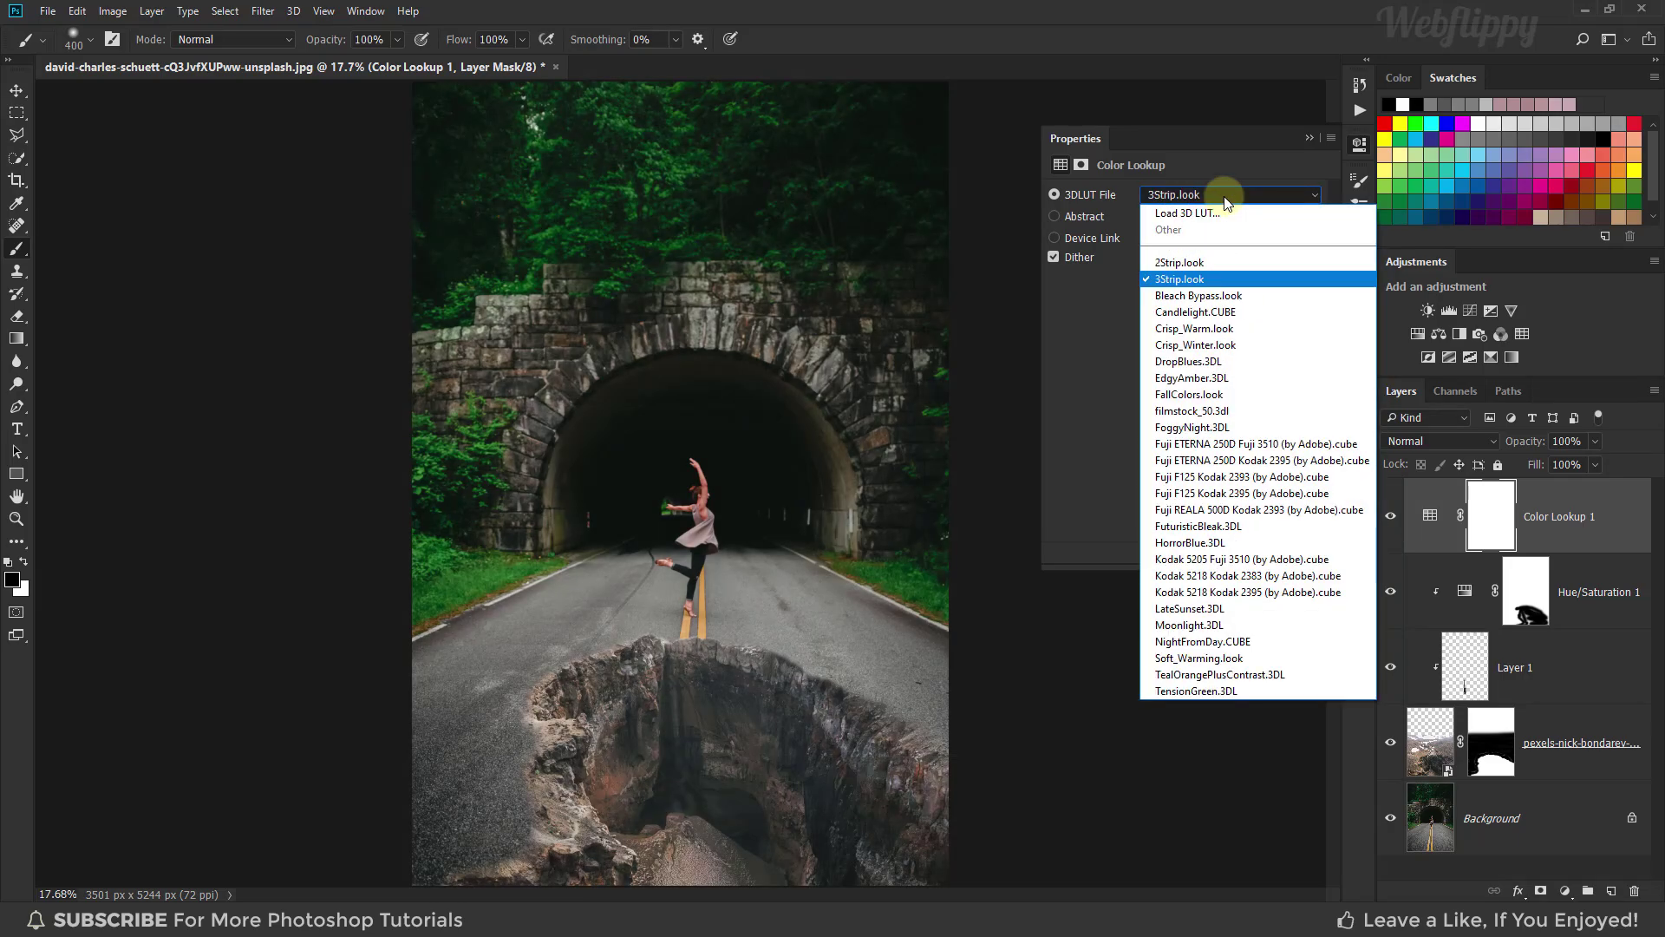
pyautogui.click(1242, 329)
pyautogui.click(1308, 139)
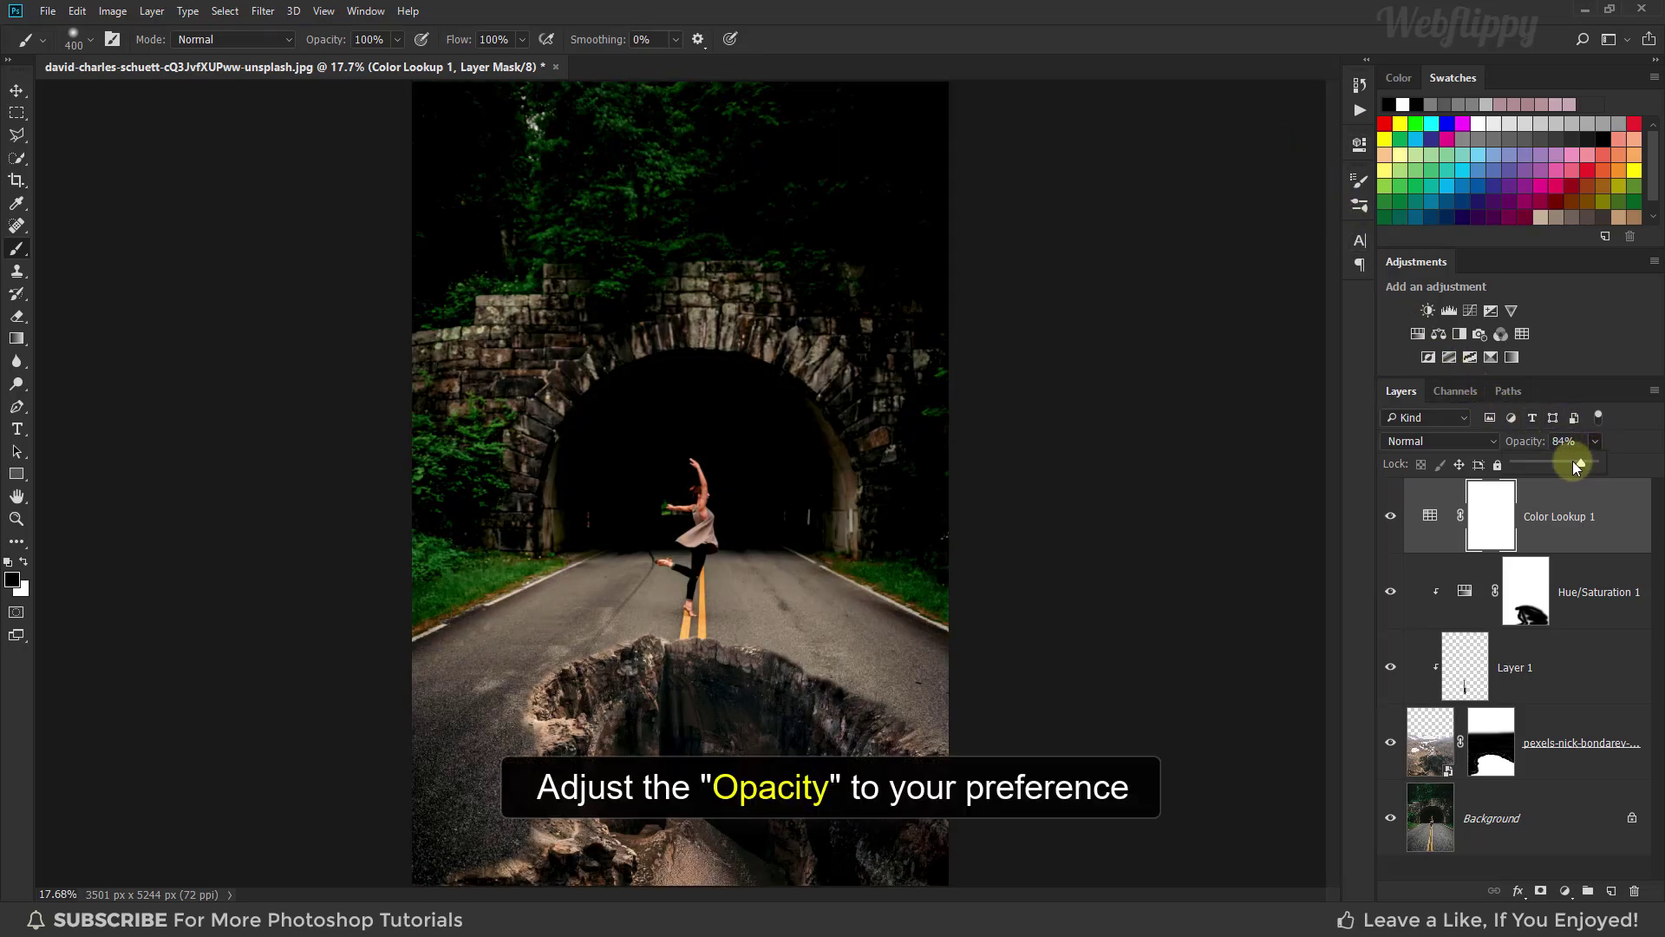
pyautogui.moveTo(1574, 462)
pyautogui.mouseDown()
pyautogui.moveTo(1532, 461)
pyautogui.moveTo(1554, 460)
pyautogui.mouseUp()
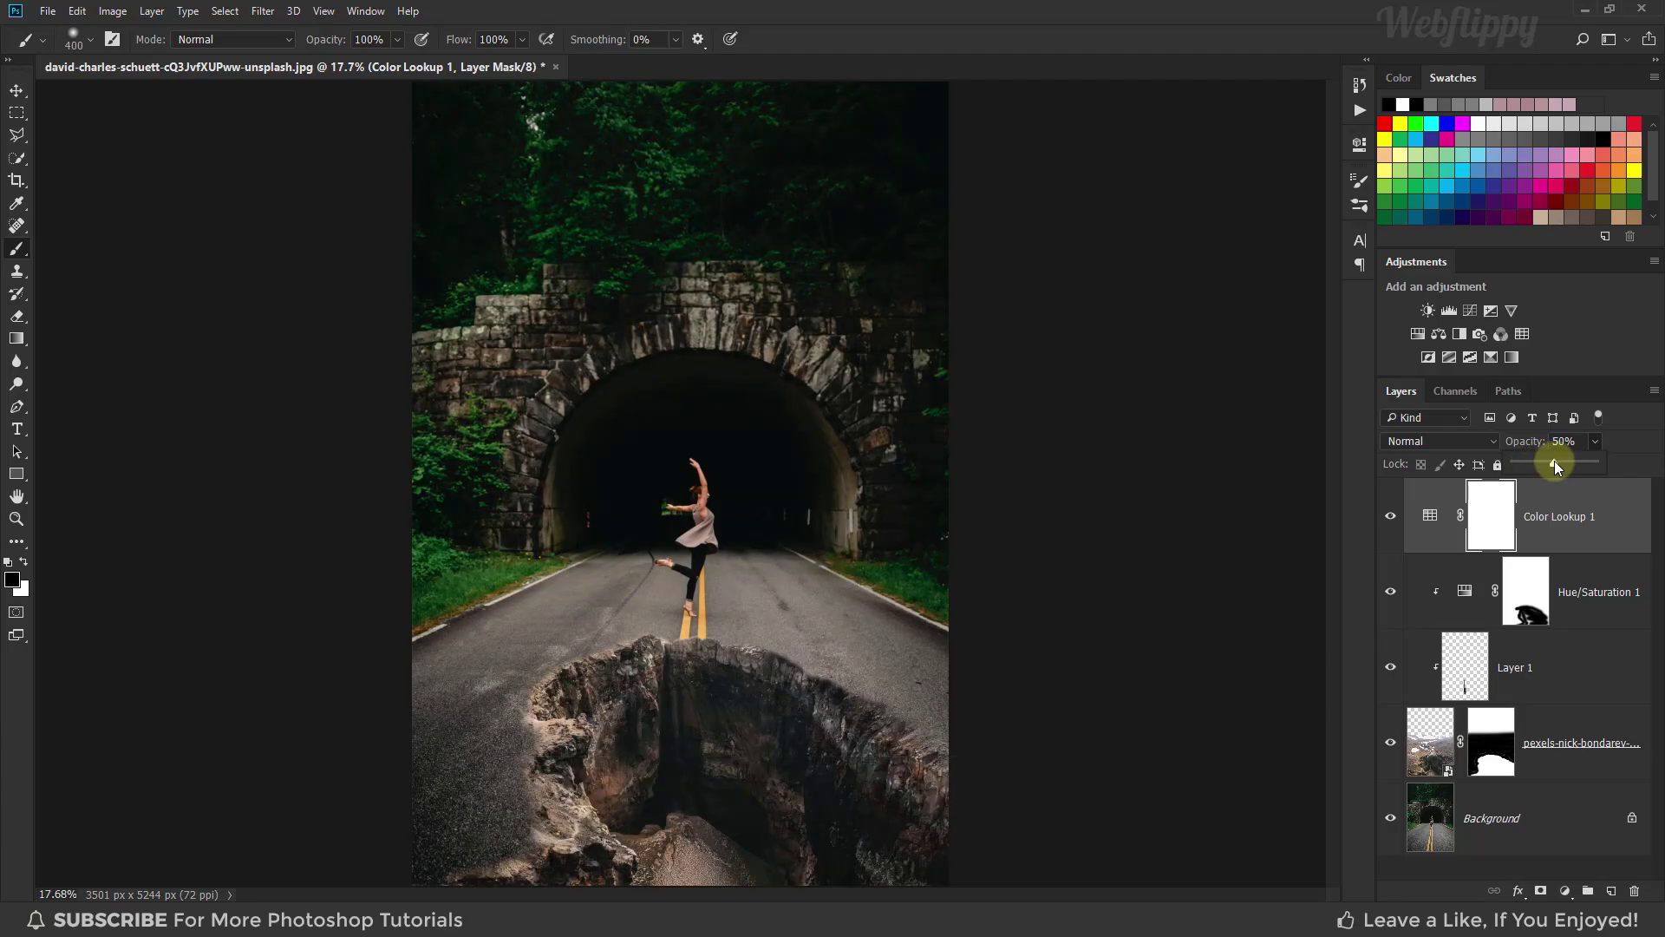
# Step: Compare before and after by toggling the Color Lookup layer's visibility and isolating the Background layer against the full composite
pyautogui.click(1389, 519)
pyautogui.click(1390, 518)
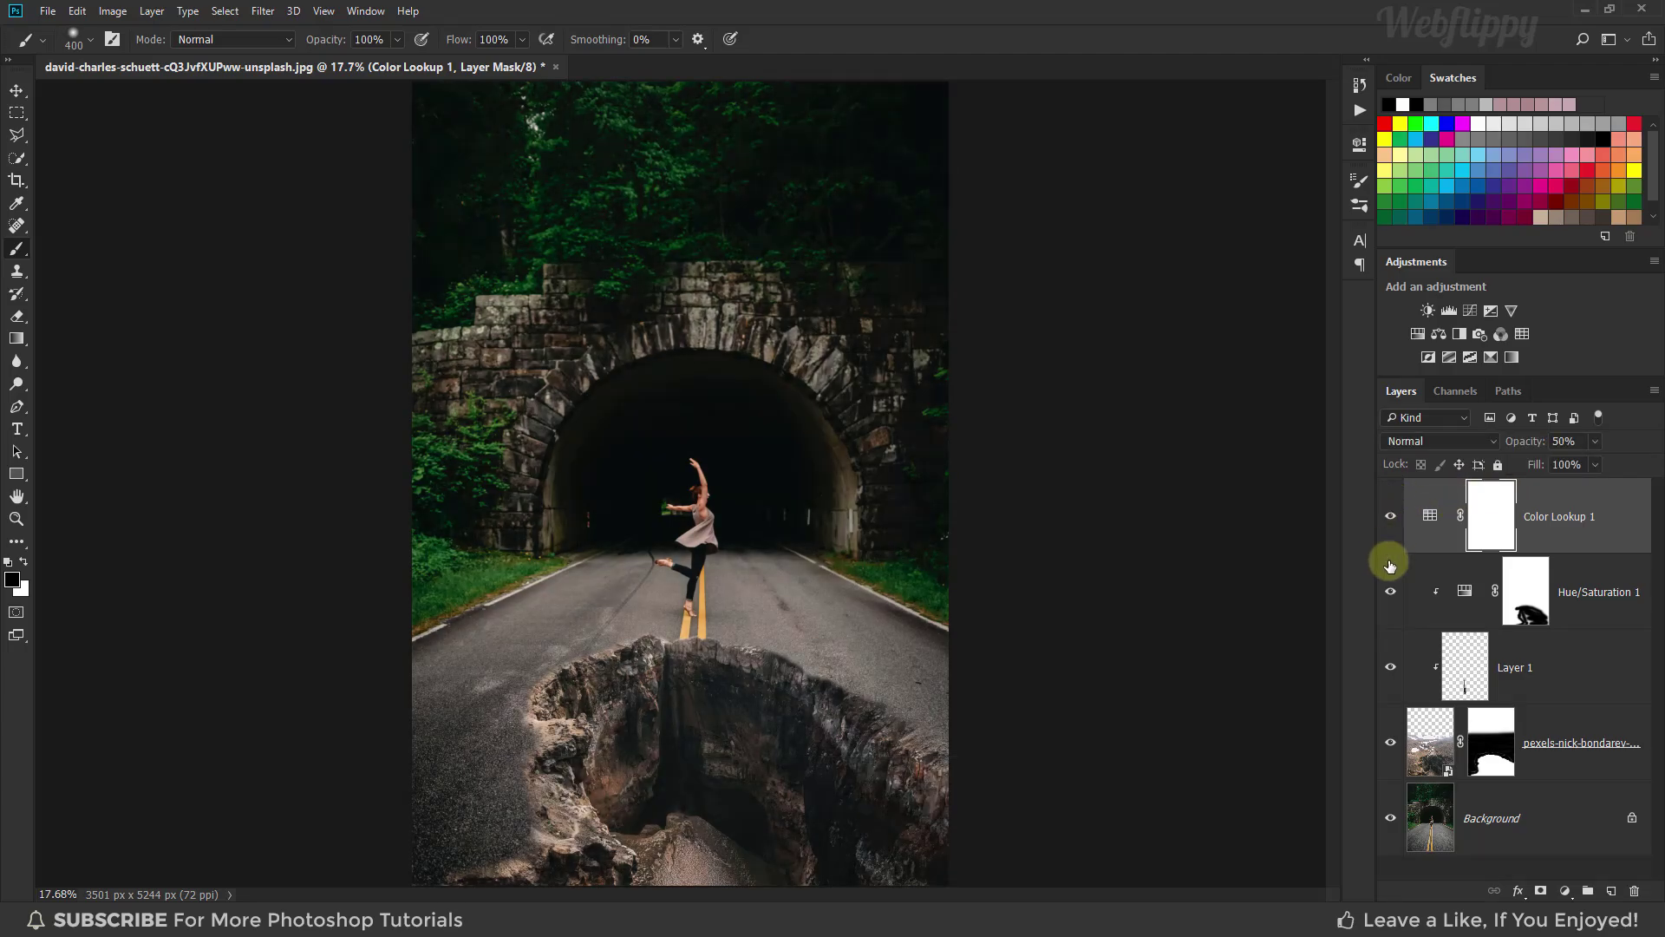
pyautogui.keyDown('alt'); pyautogui.click(1391, 819); pyautogui.keyUp('alt')
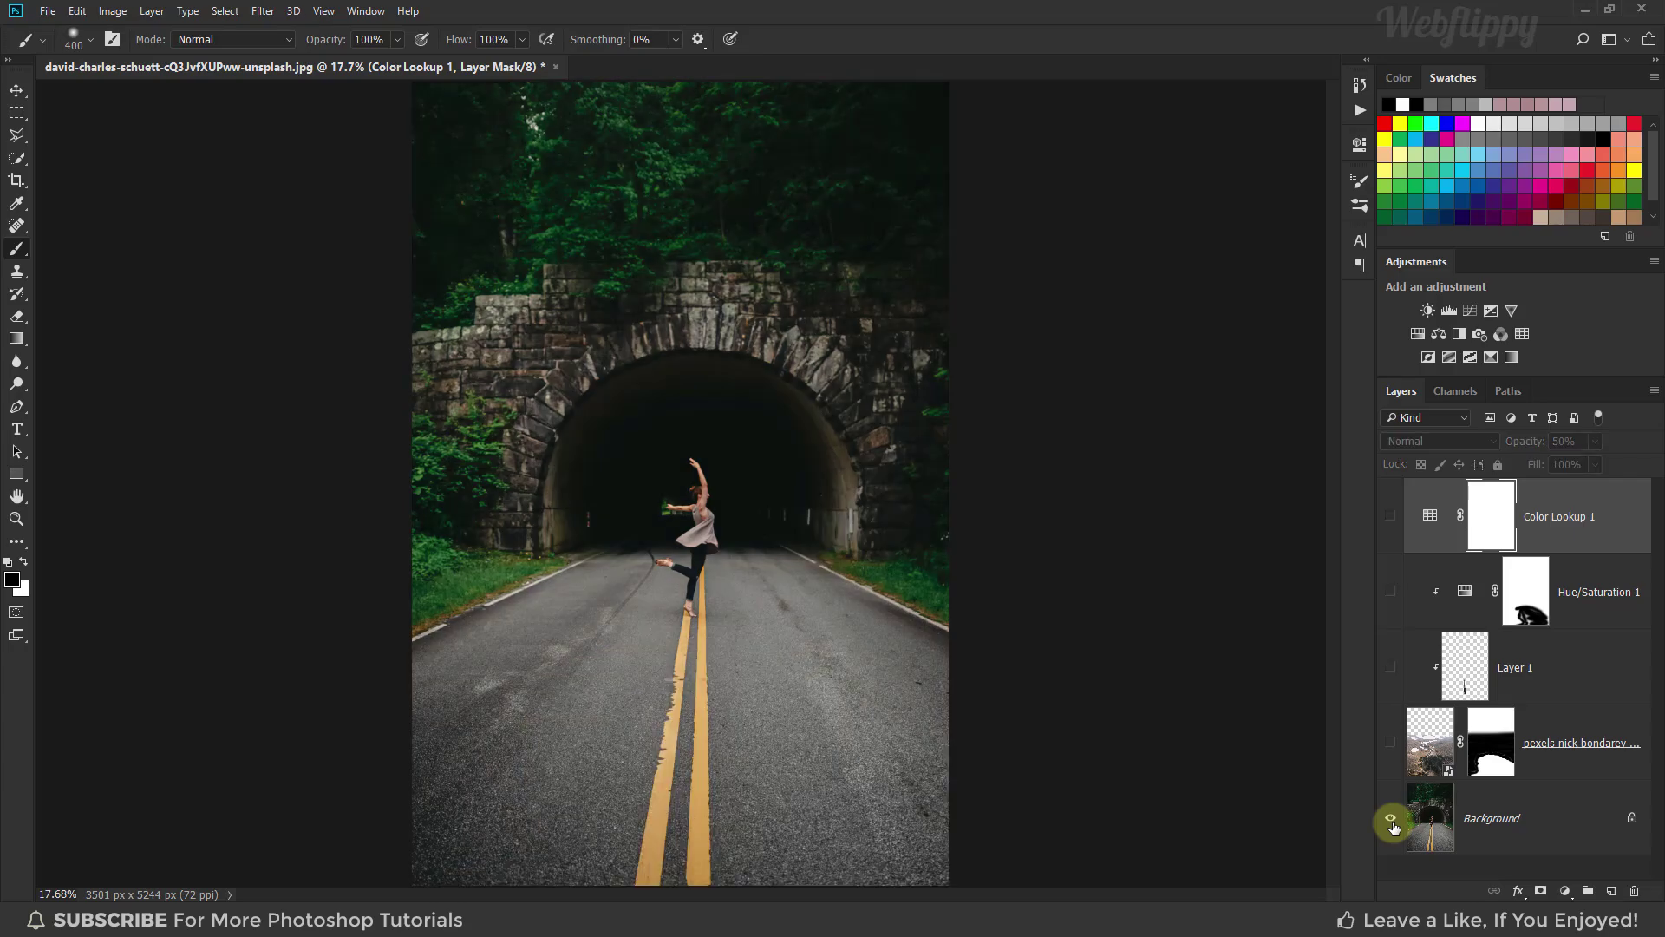
pyautogui.keyDown('alt'); pyautogui.click(1391, 820); pyautogui.keyUp('alt')
pyautogui.keyDown('alt'); pyautogui.click(1391, 819); pyautogui.keyUp('alt')
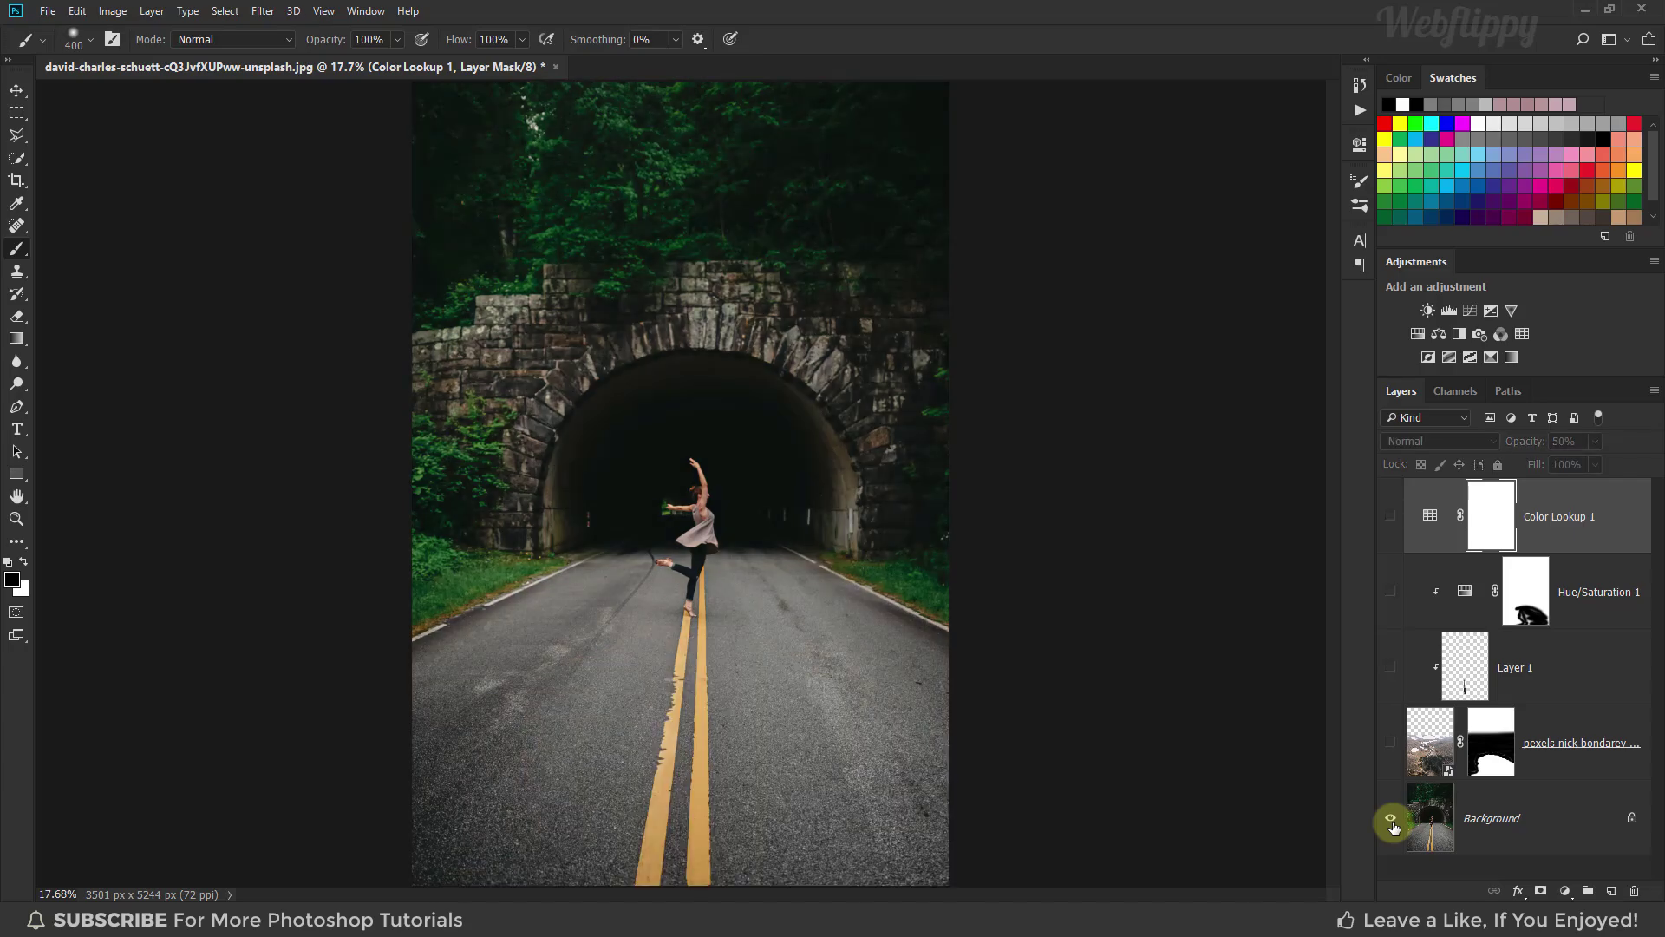